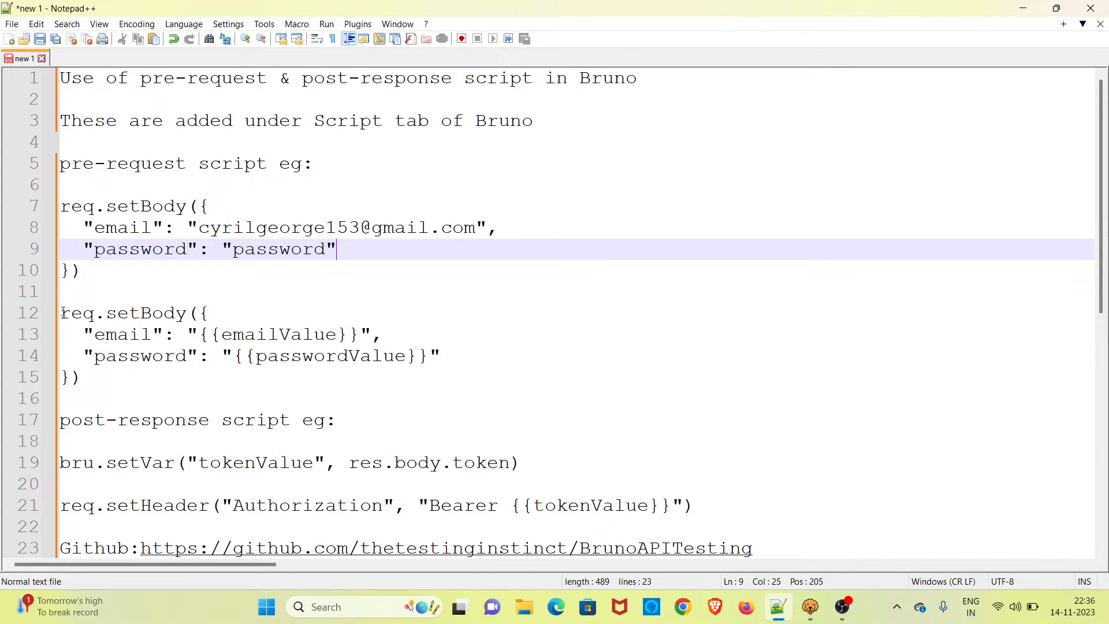
Examine the sample pre-request and post-response scripts and the GitHub link in the notes
left_click_drag(60, 312, 113, 379)
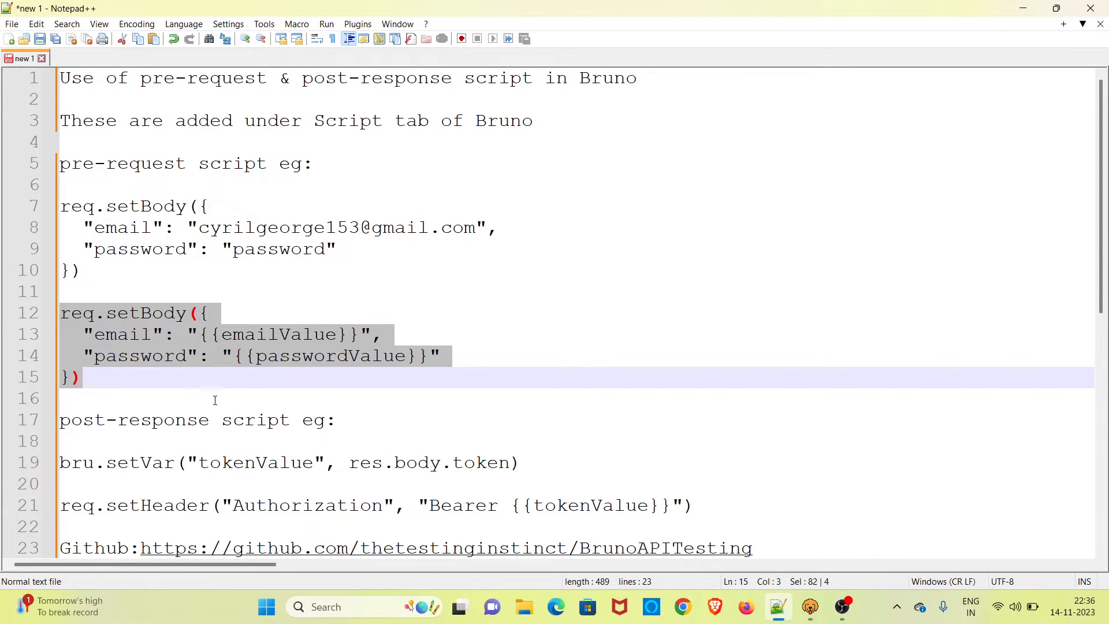
left_click(213, 396)
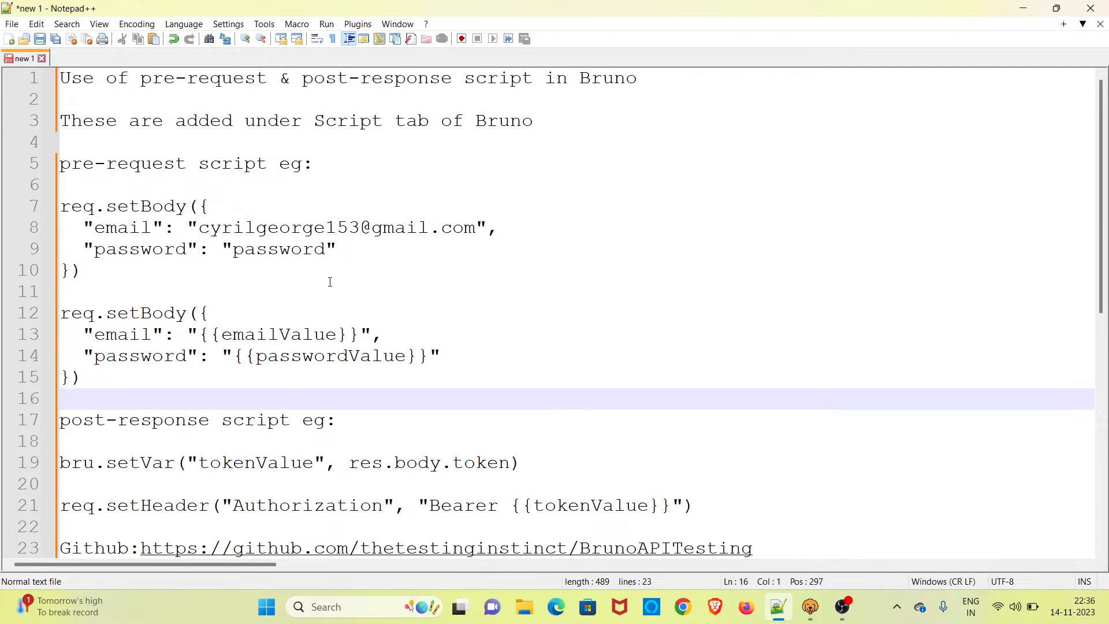
scroll(330, 282, "down", 2)
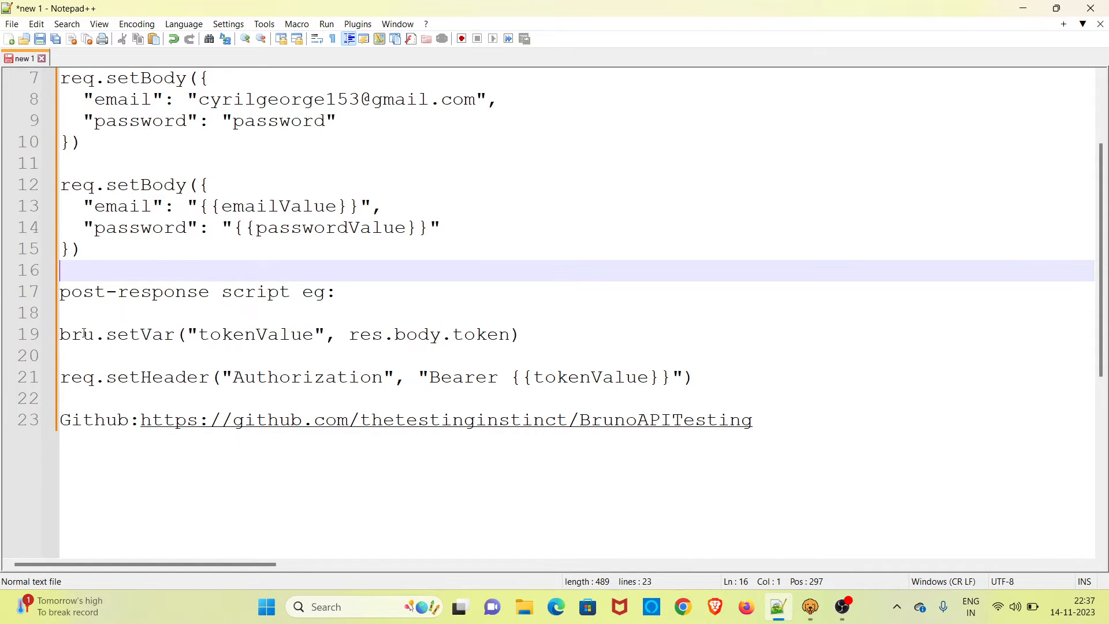
left_click_drag(94, 333, 61, 334)
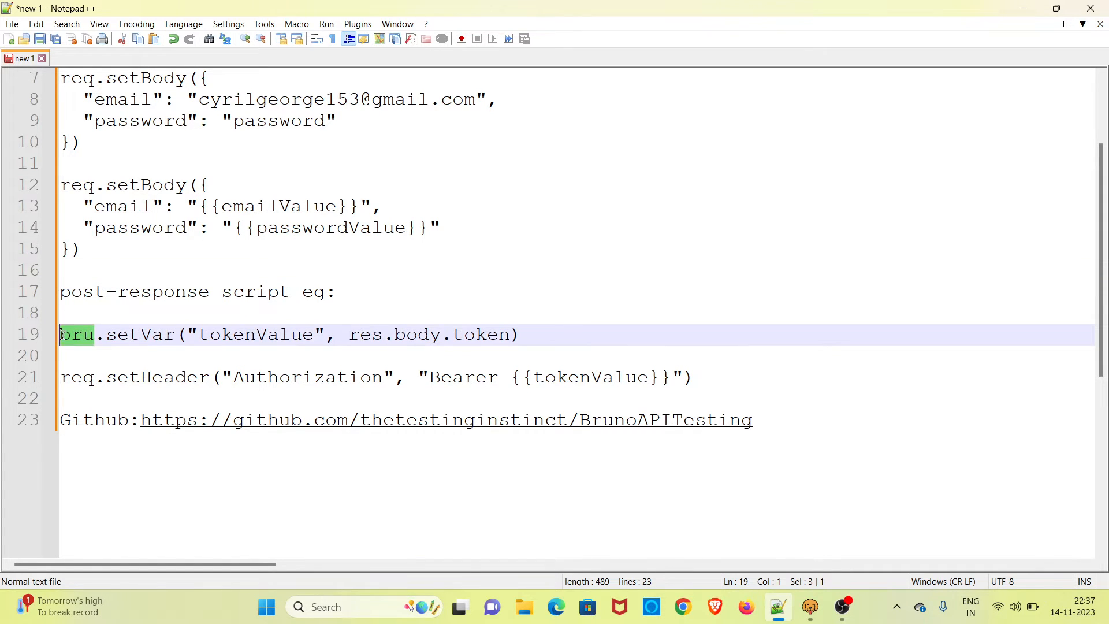
key("Down")
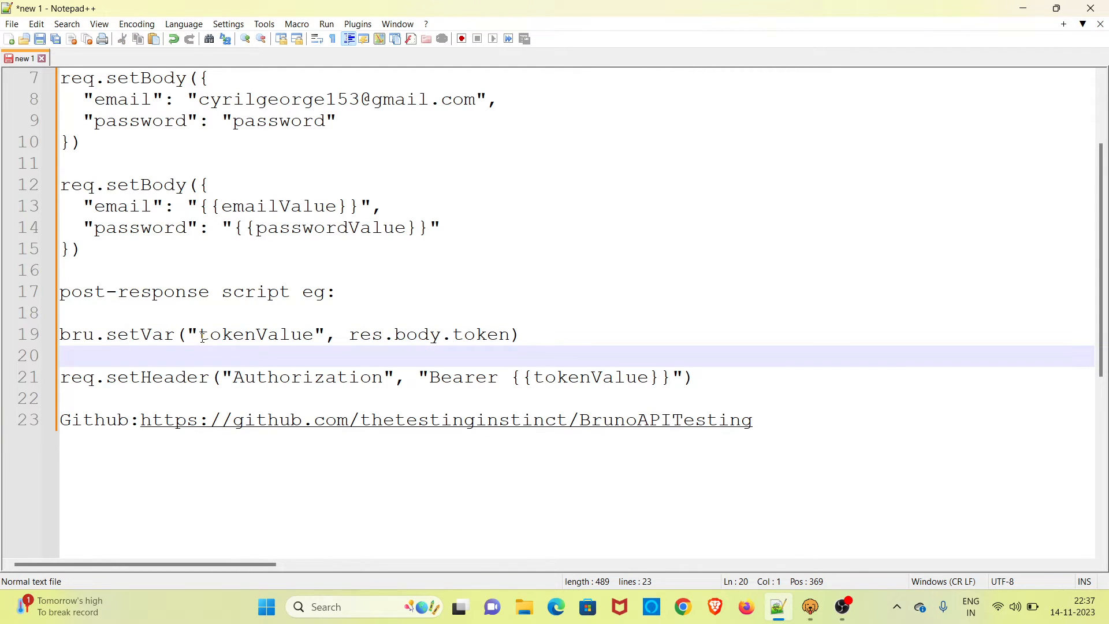
left_click_drag(199, 336, 315, 335)
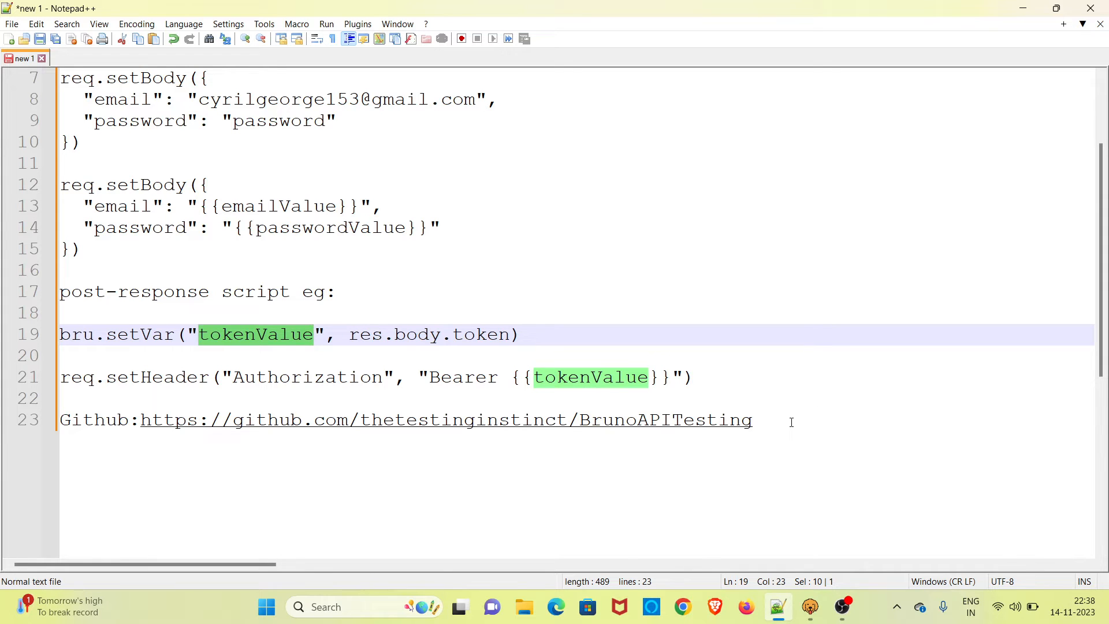
left_click(776, 421)
left_click_drag(776, 422, 59, 420)
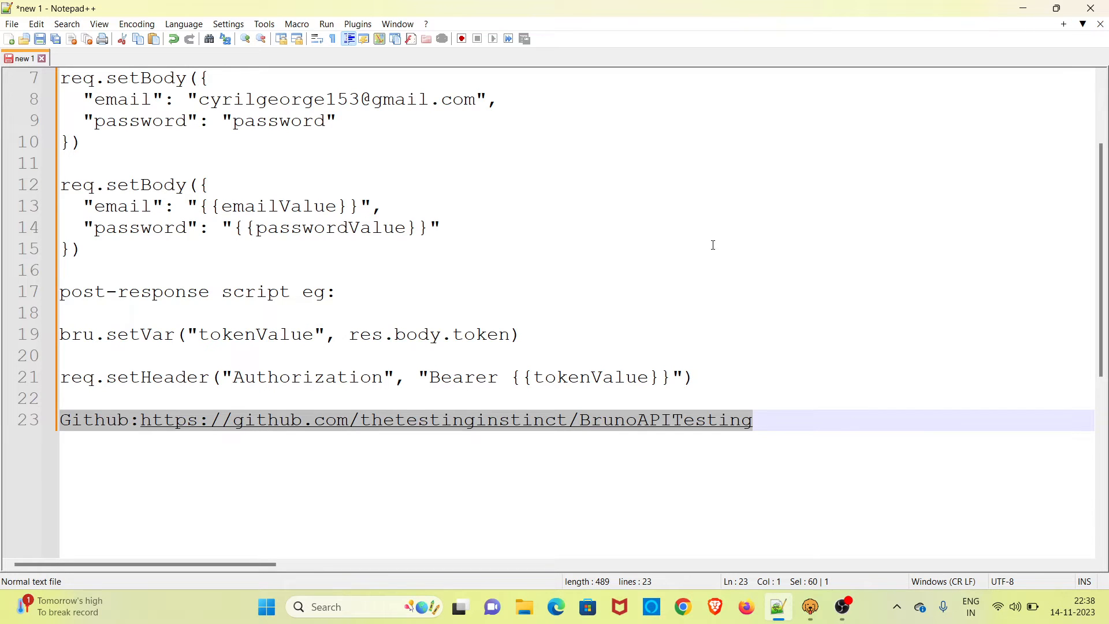
Switch to Bruno and clear the JSON body of the Generate Bearer Token request after reviewing its variables
left_click(810, 605)
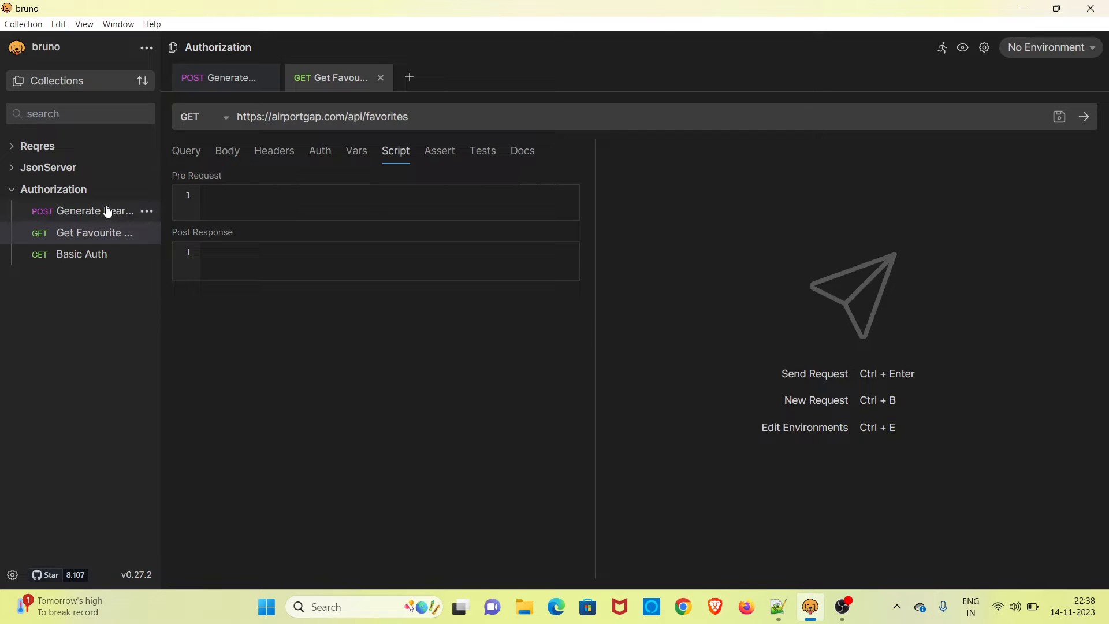
left_click(210, 80)
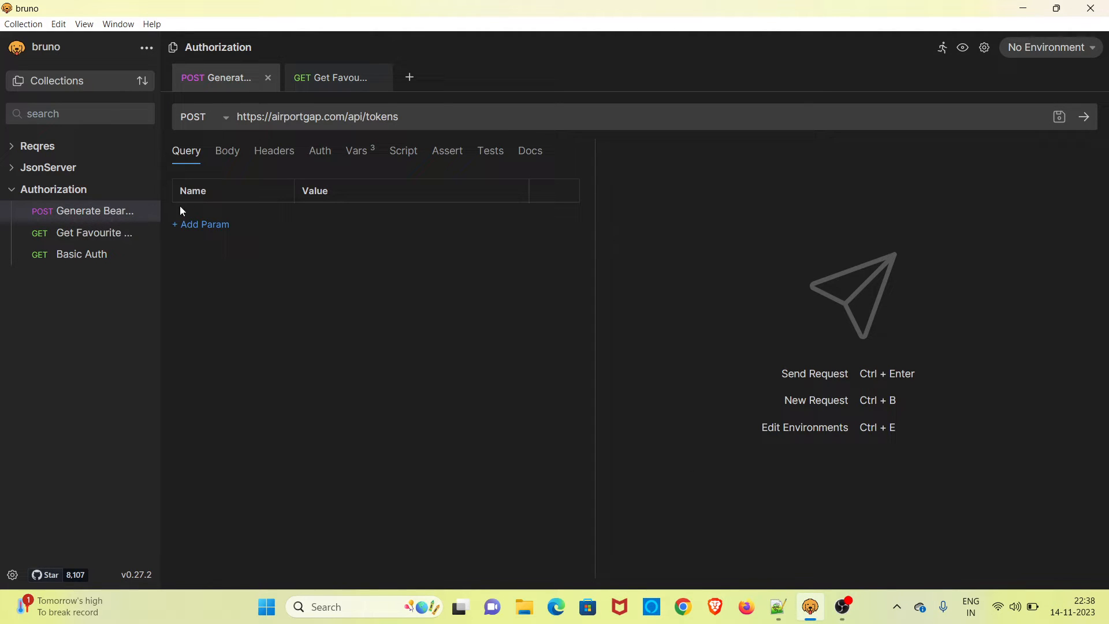
left_click_drag(161, 195, 192, 194)
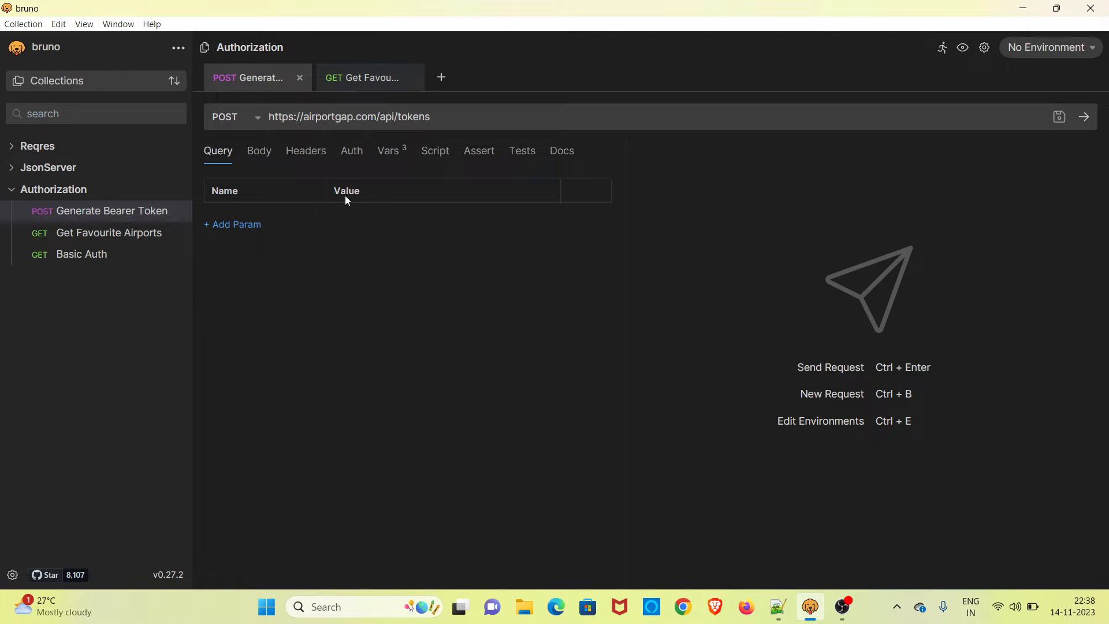
left_click(257, 155)
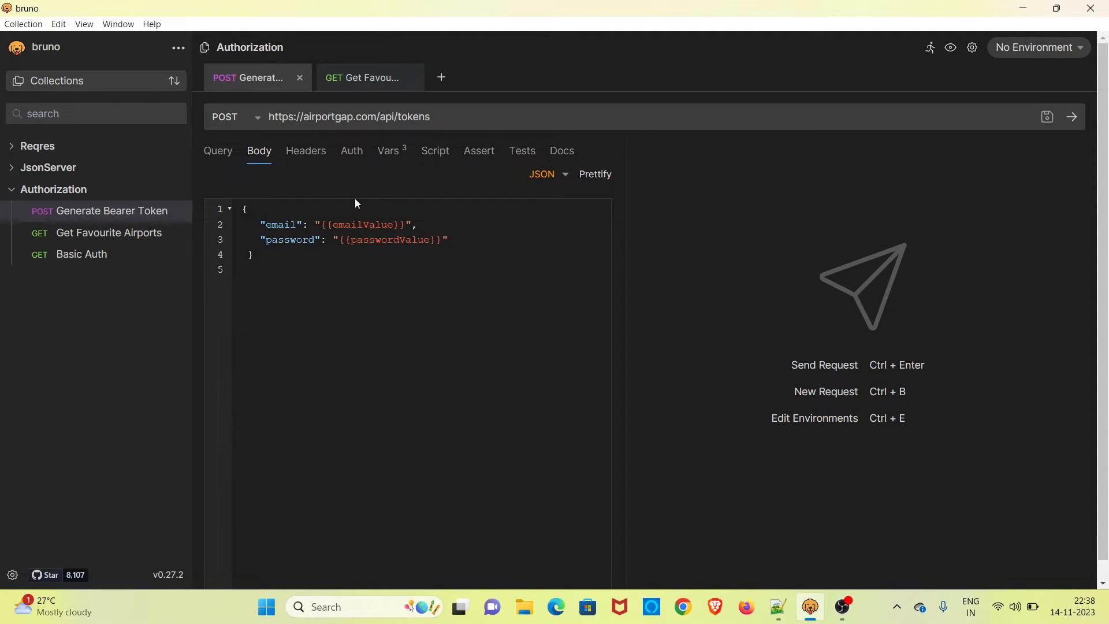
left_click(388, 157)
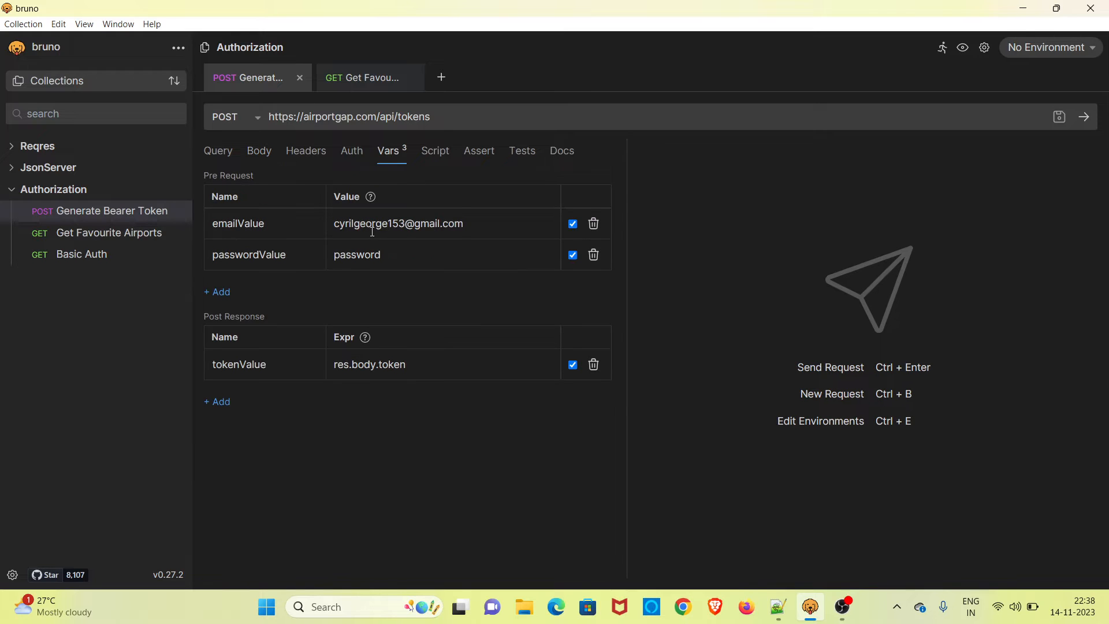
left_click(266, 155)
left_click_drag(278, 267, 233, 209)
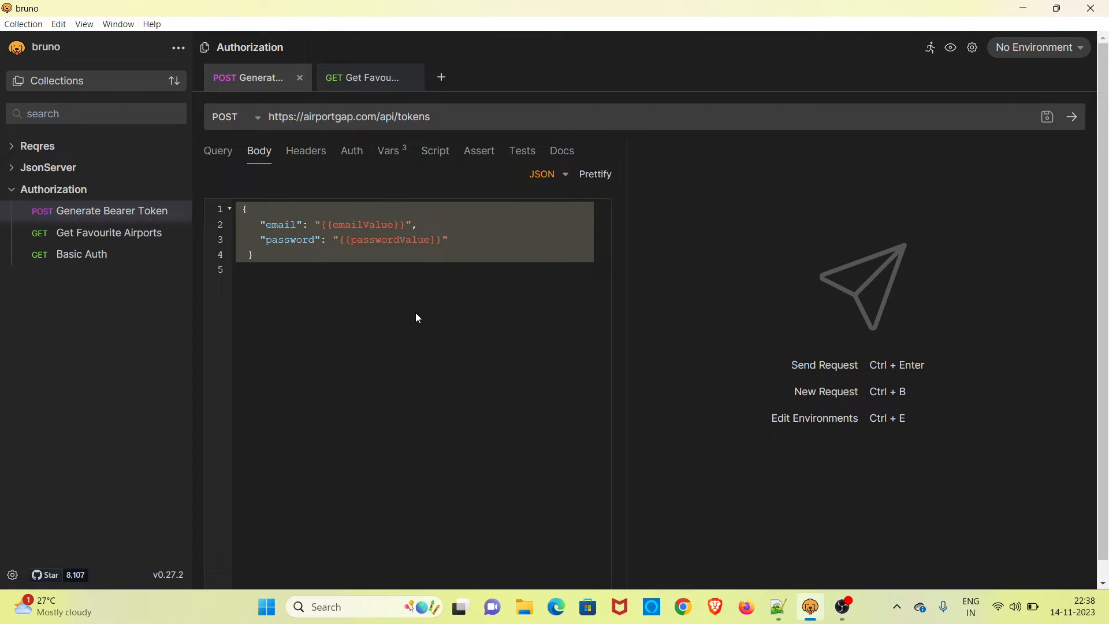
key("BackSpace")
Disable the emailValue, passwordValue and tokenValue variables of the Generate Bearer Token request and save it
left_click(398, 151)
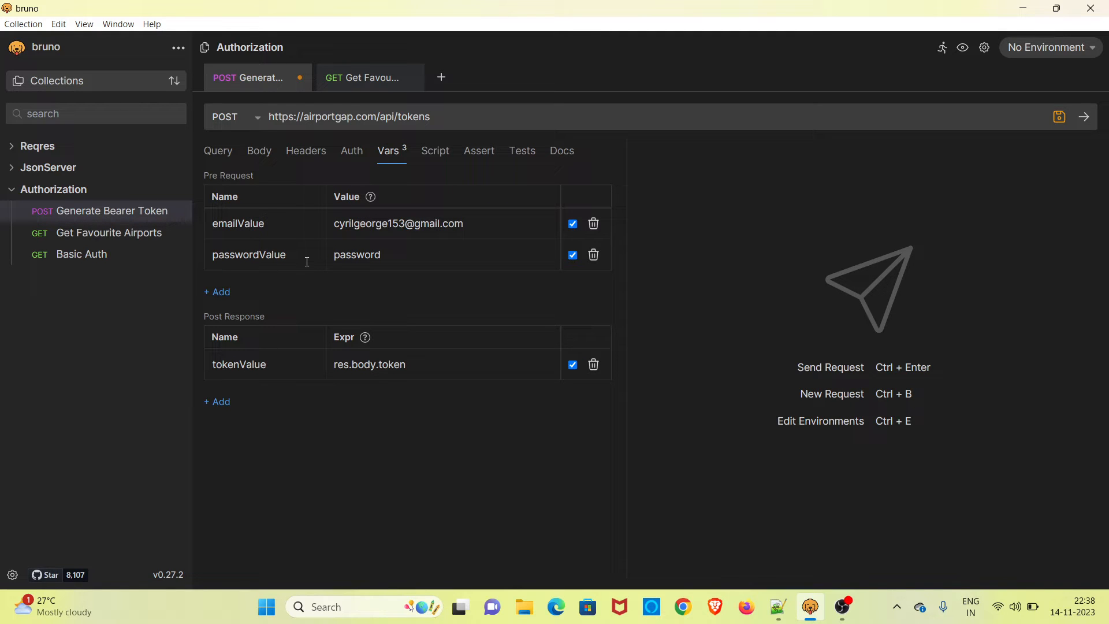
left_click(573, 224)
left_click(573, 255)
left_click(573, 365)
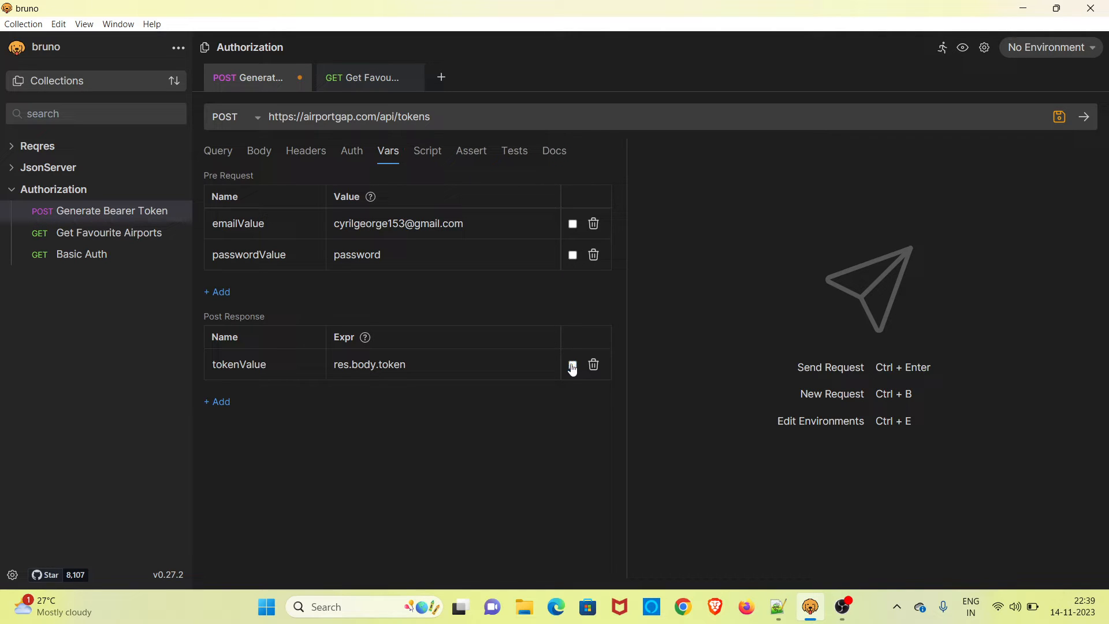
left_click(1060, 118)
Copy the req.setBody script with the literal email and password from Notepad++ into Generate Bearer Token's pre-request script in Bruno and save
left_click(427, 154)
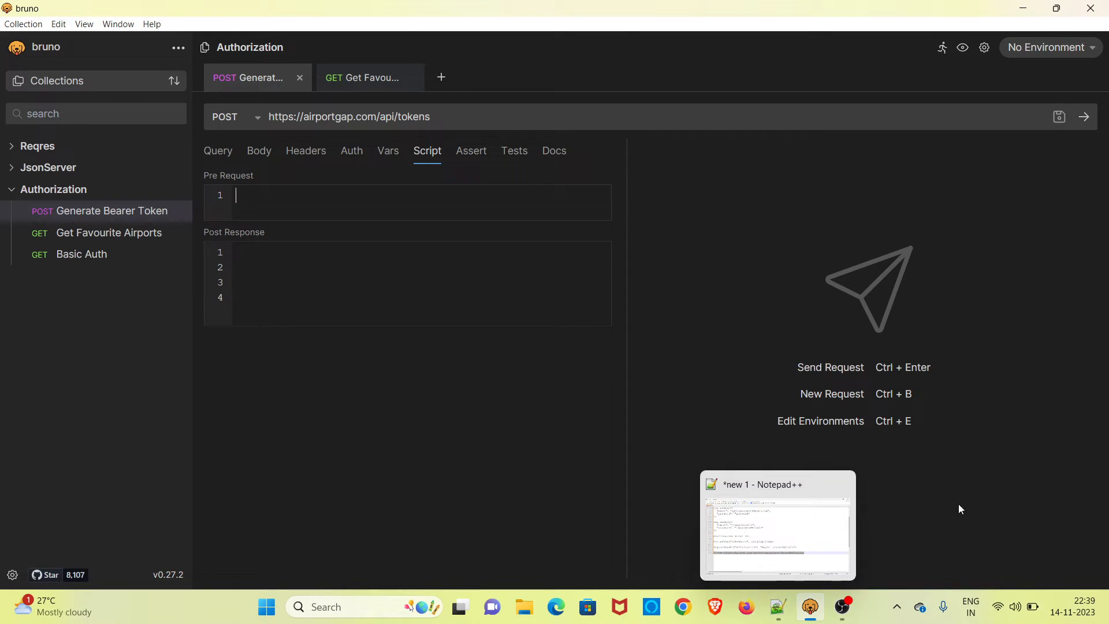
left_click(778, 608)
scroll(164, 179, "up", 2)
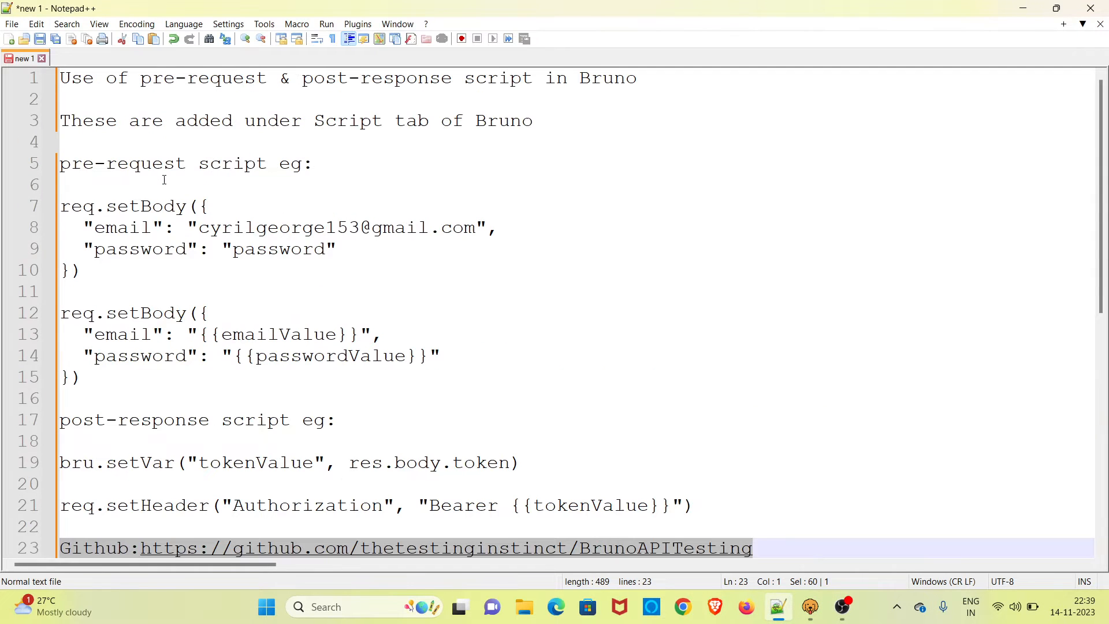
left_click_drag(60, 207, 82, 270)
key("ctrl+c")
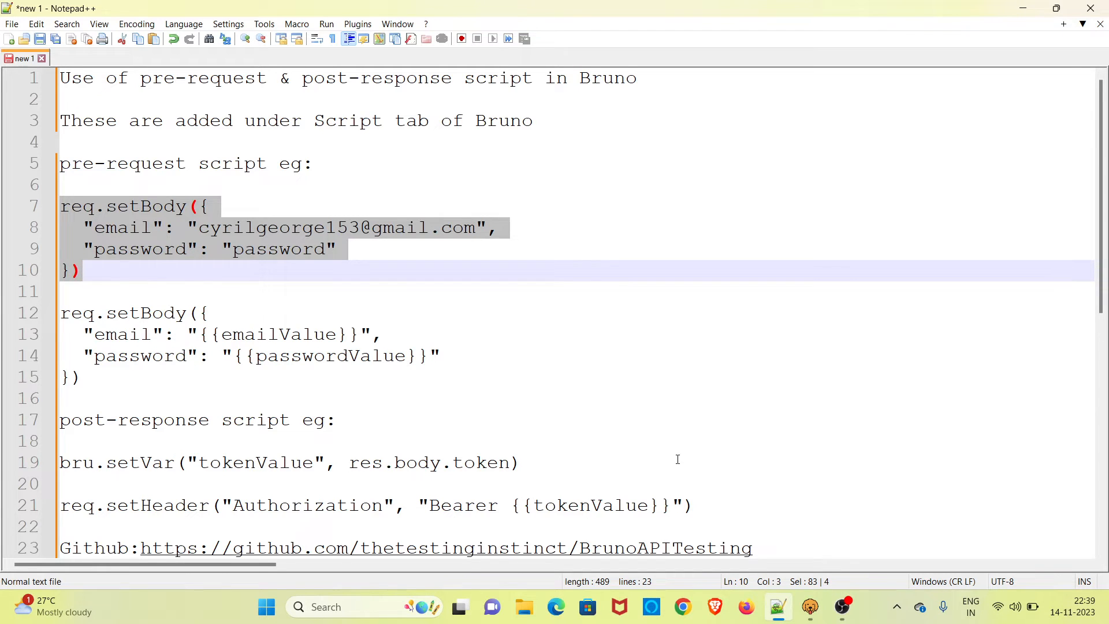
left_click(815, 612)
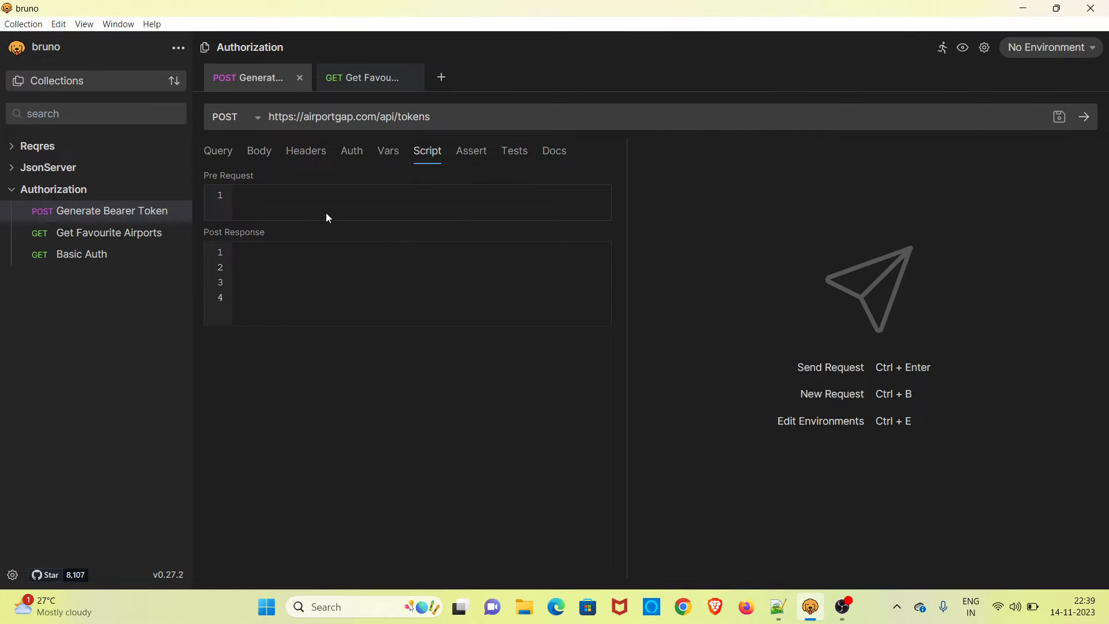
left_click(325, 212)
key("ctrl+v")
left_click(1059, 117)
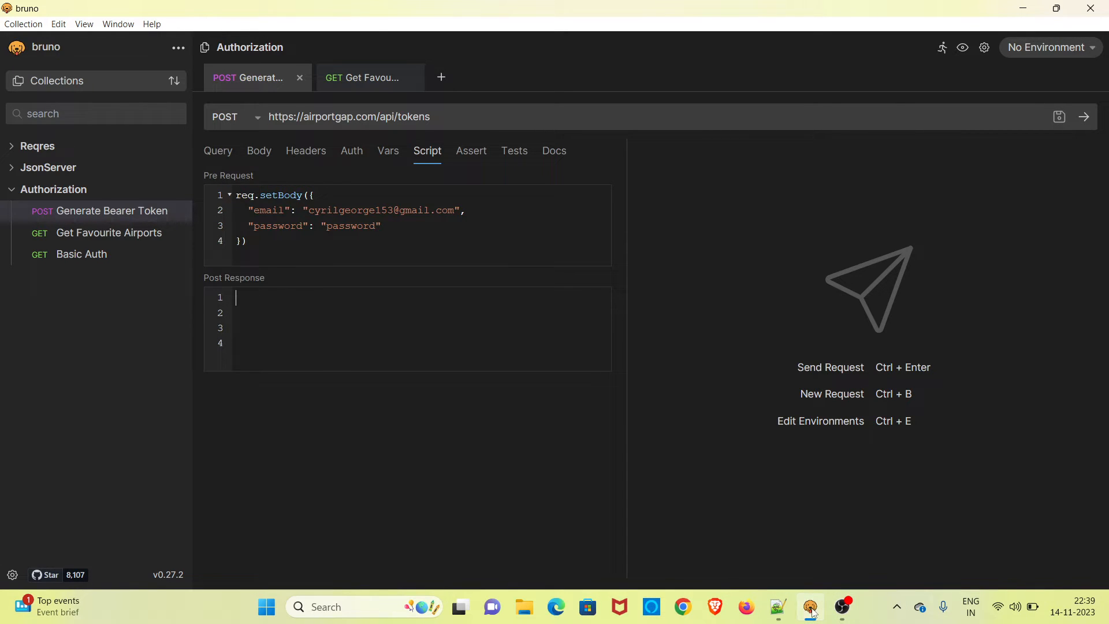
Copy bru.setVar("tokenValue", res.body.token) from Notepad++ into Generate Bearer Token's post-response script in Bruno and save the request
left_click(778, 606)
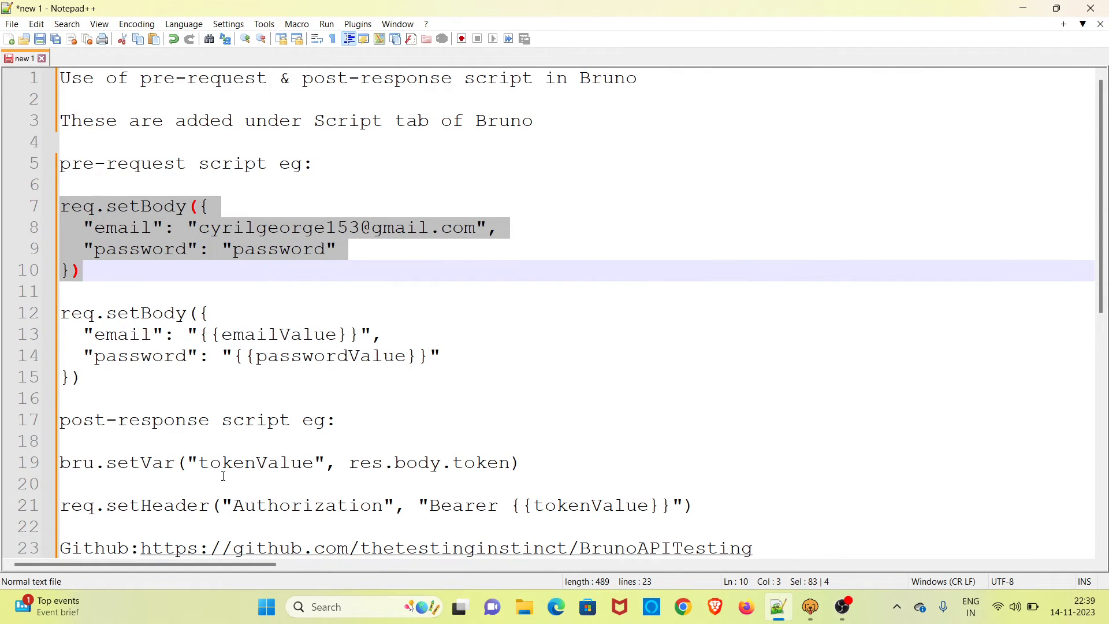
left_click_drag(522, 464, 60, 465)
key("ctrl+c")
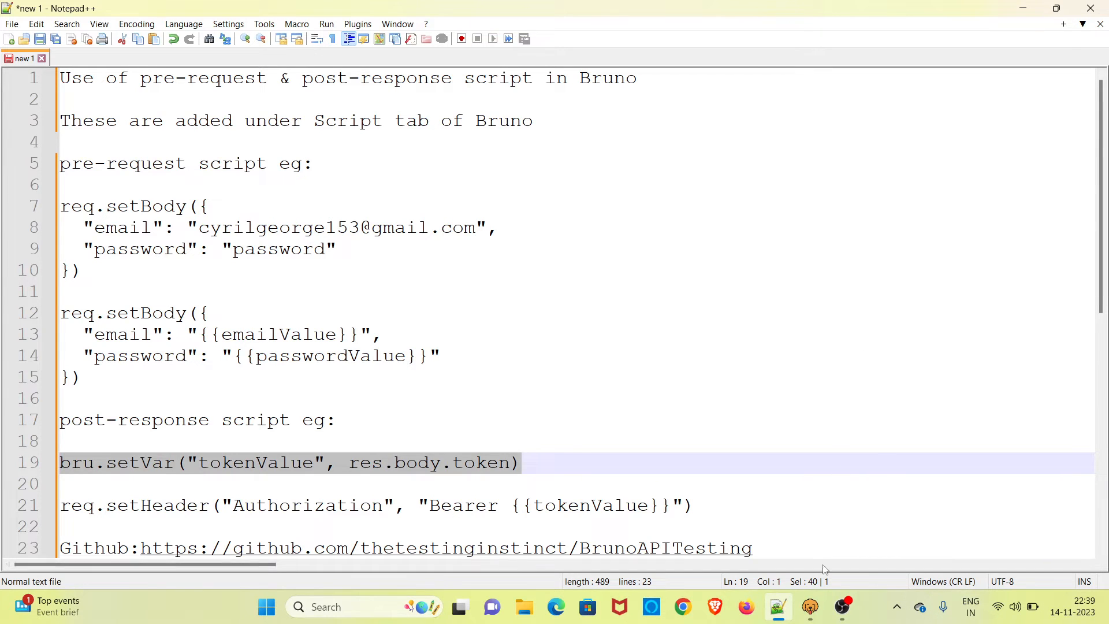
left_click(811, 606)
key("ctrl+v")
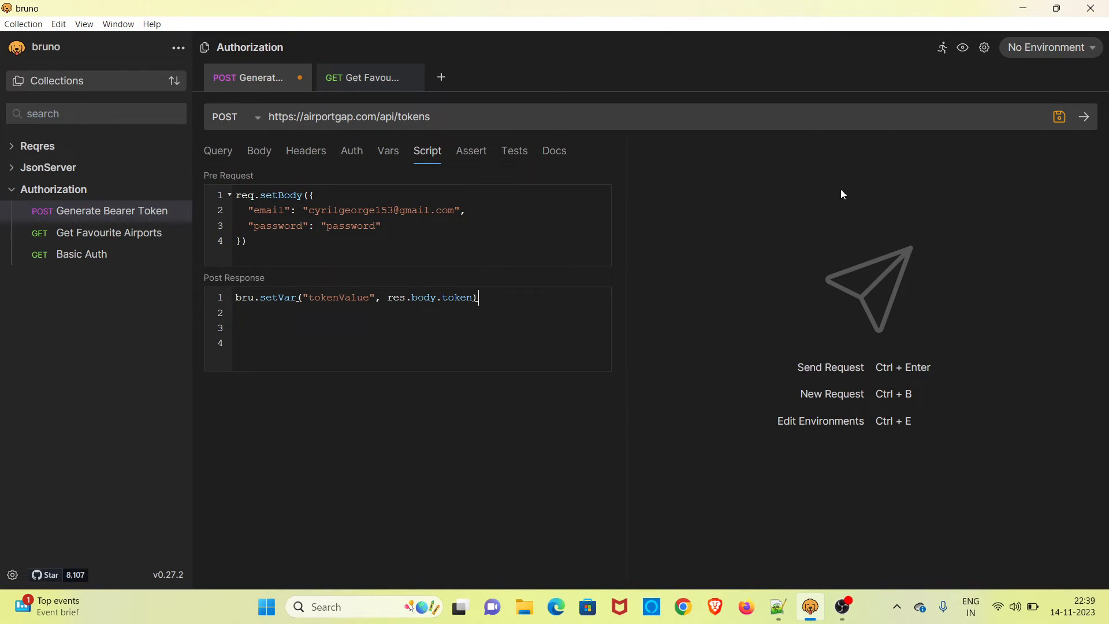
left_click(1059, 116)
Clear the bearer token value from the authentication settings of the Get Favourite Airports request
left_click(363, 85)
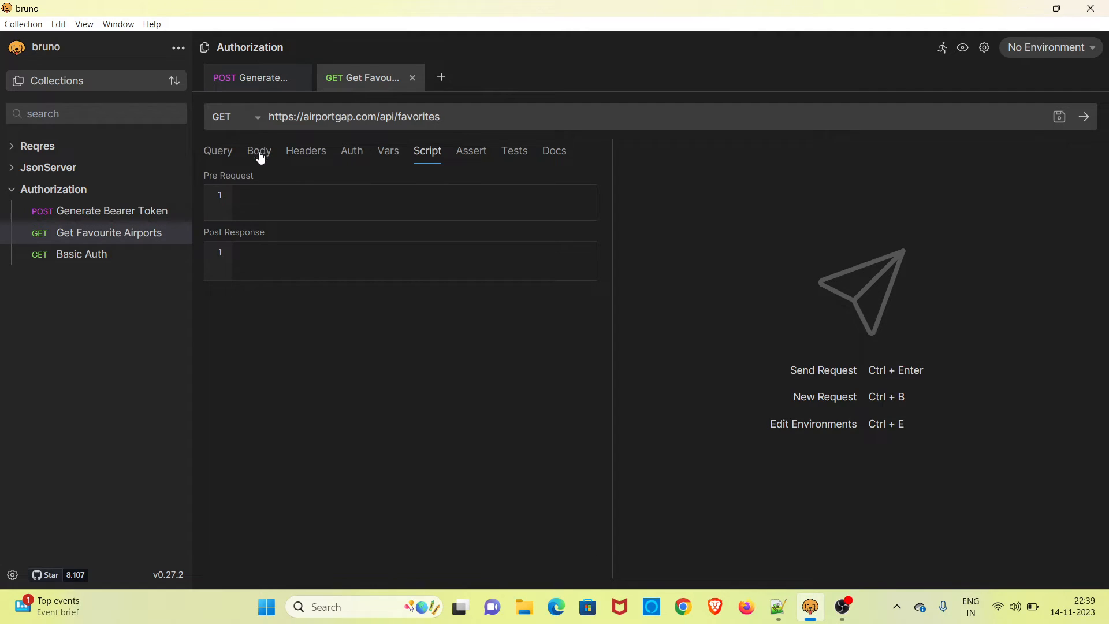
left_click(351, 152)
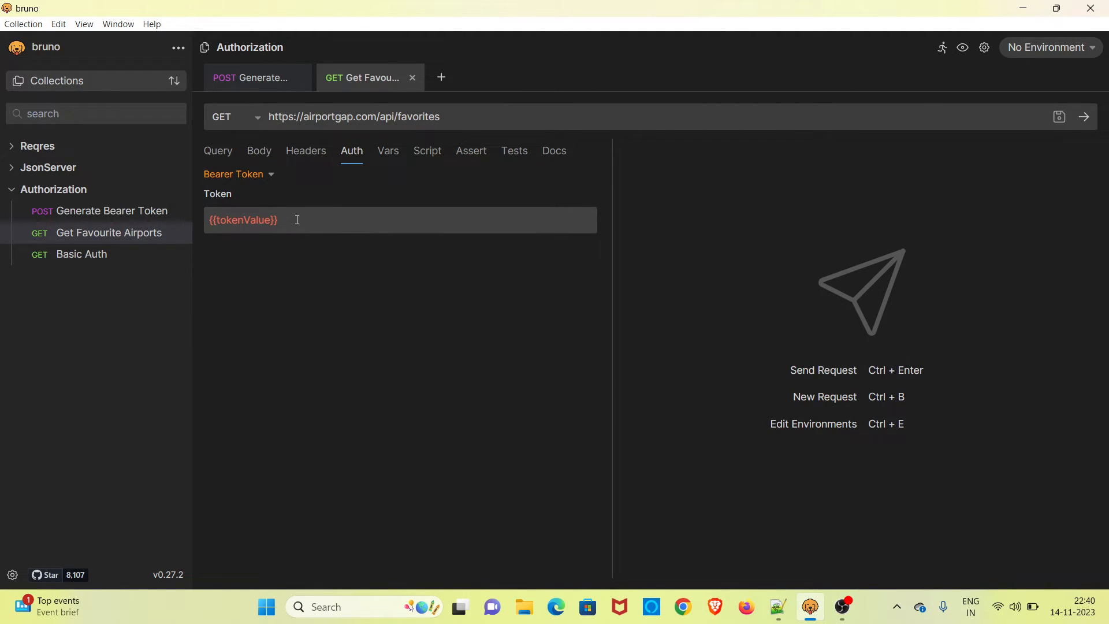
left_click(342, 223)
key("ctrl+a")
key("BackSpace")
Copy req.setHeader("Authorization", "Bearer {{tokenValue}}") from Notepad++ into Get Favourite Airports' pre-request script in Bruno and save the request
left_click(433, 161)
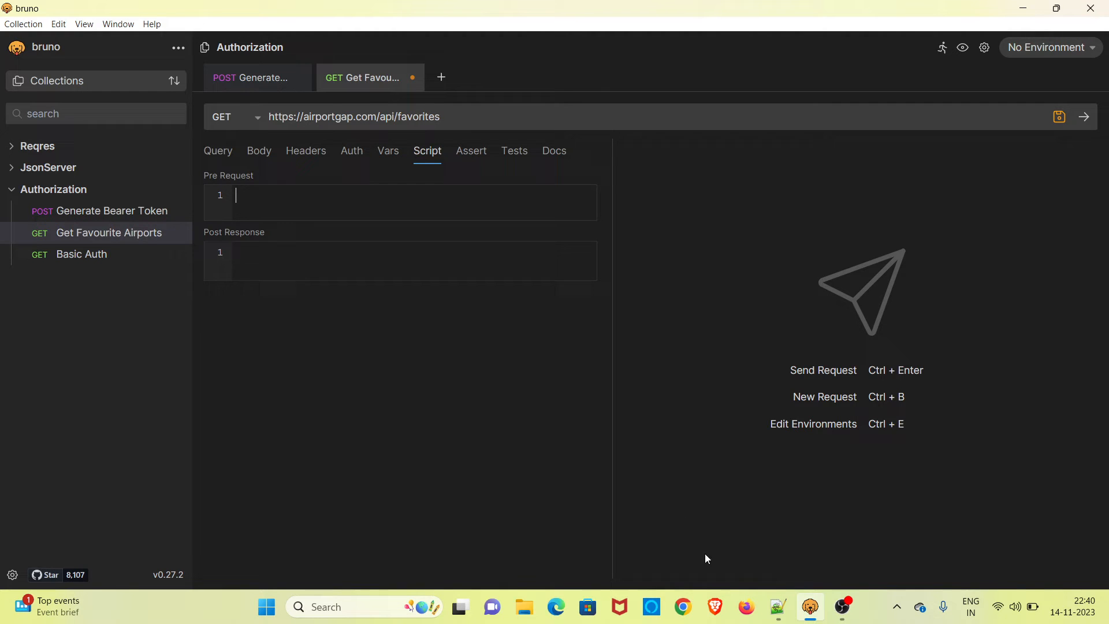
left_click(778, 606)
scroll(699, 384, "down", 2)
left_click_drag(696, 376, 52, 378)
key("ctrl+c")
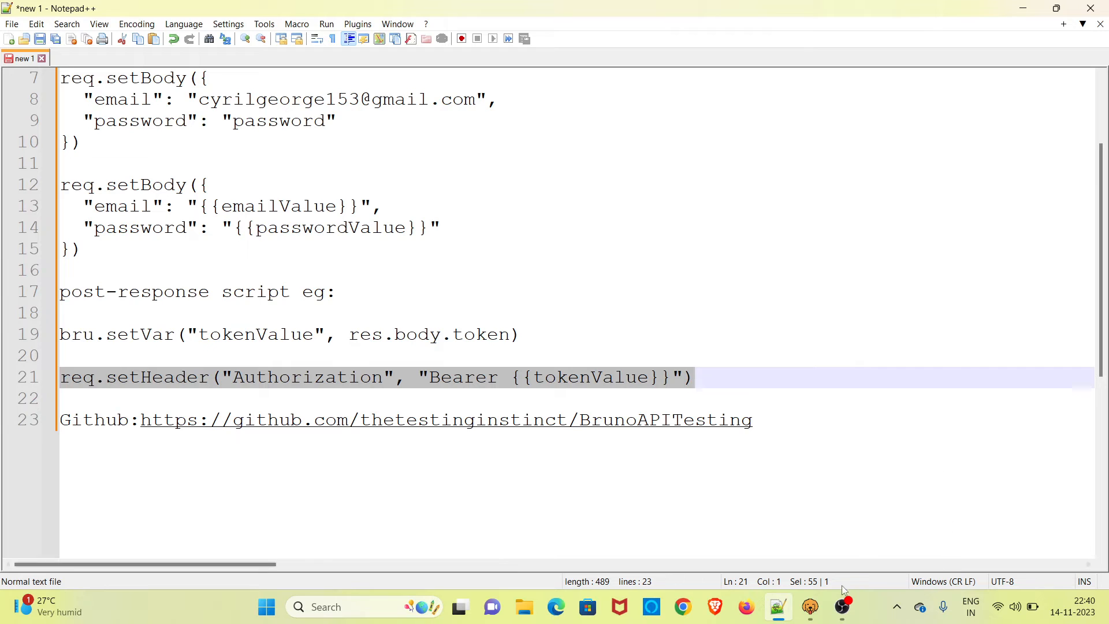
left_click(810, 606)
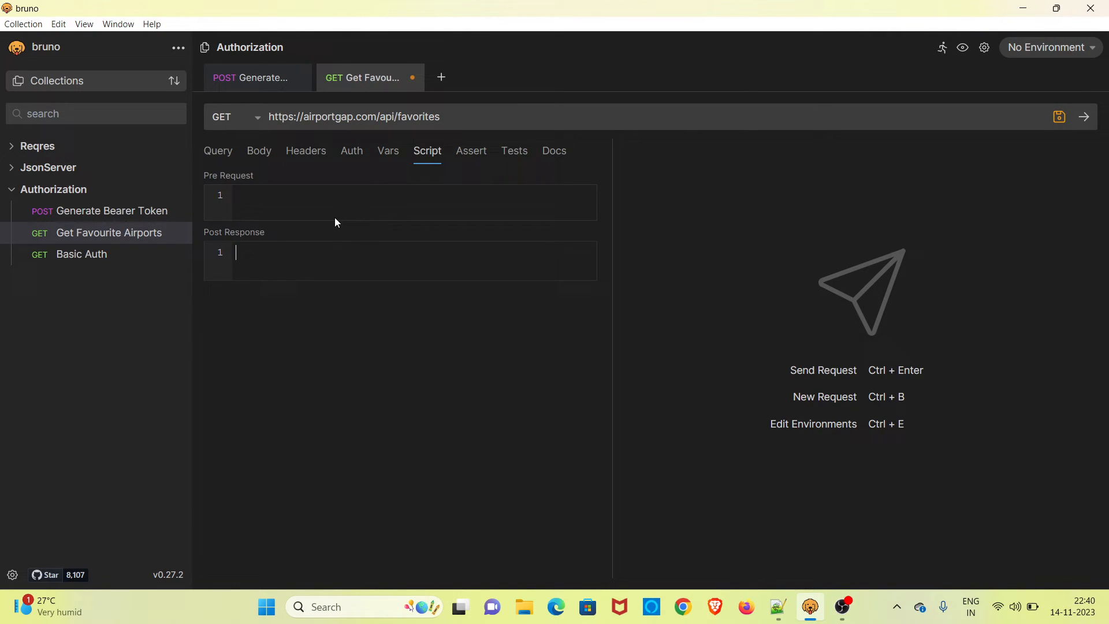
key("ctrl+v")
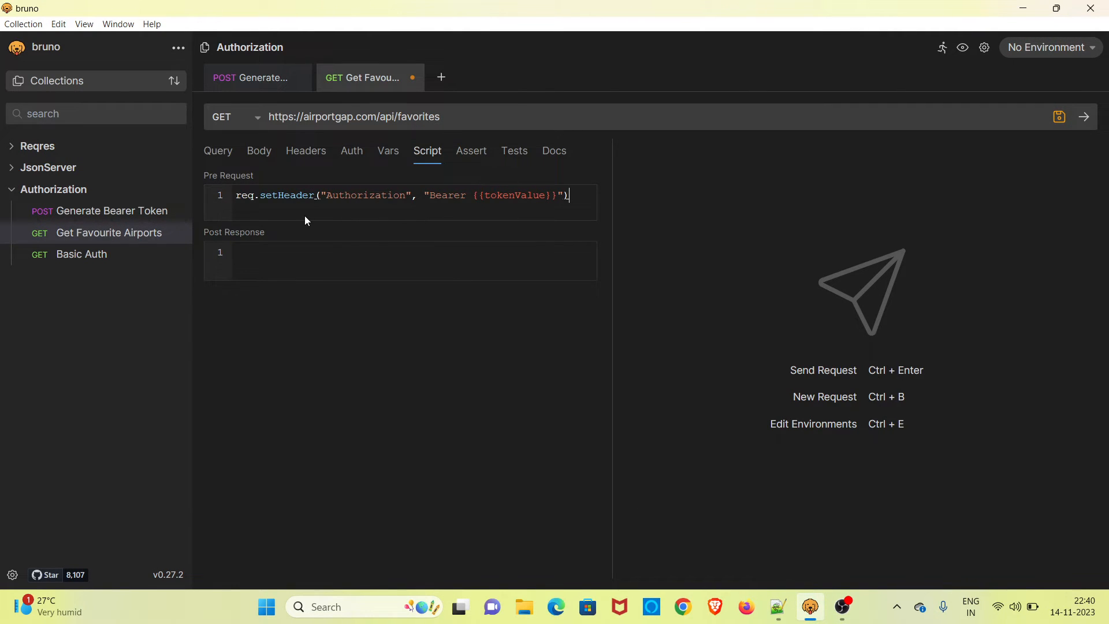
left_click(235, 86)
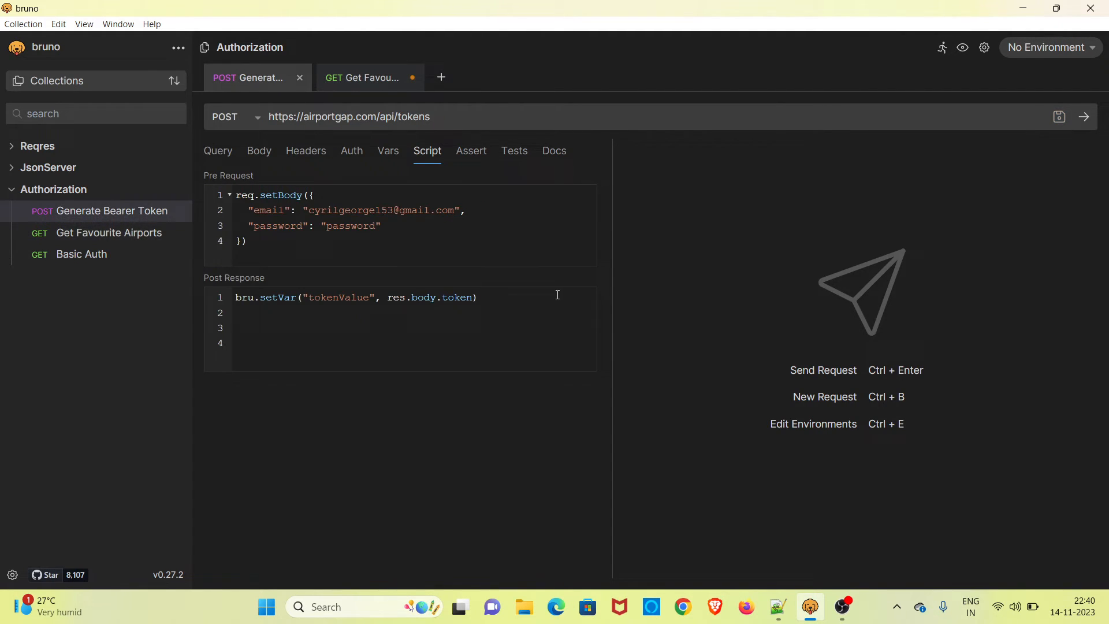
left_click_drag(525, 305, 234, 303)
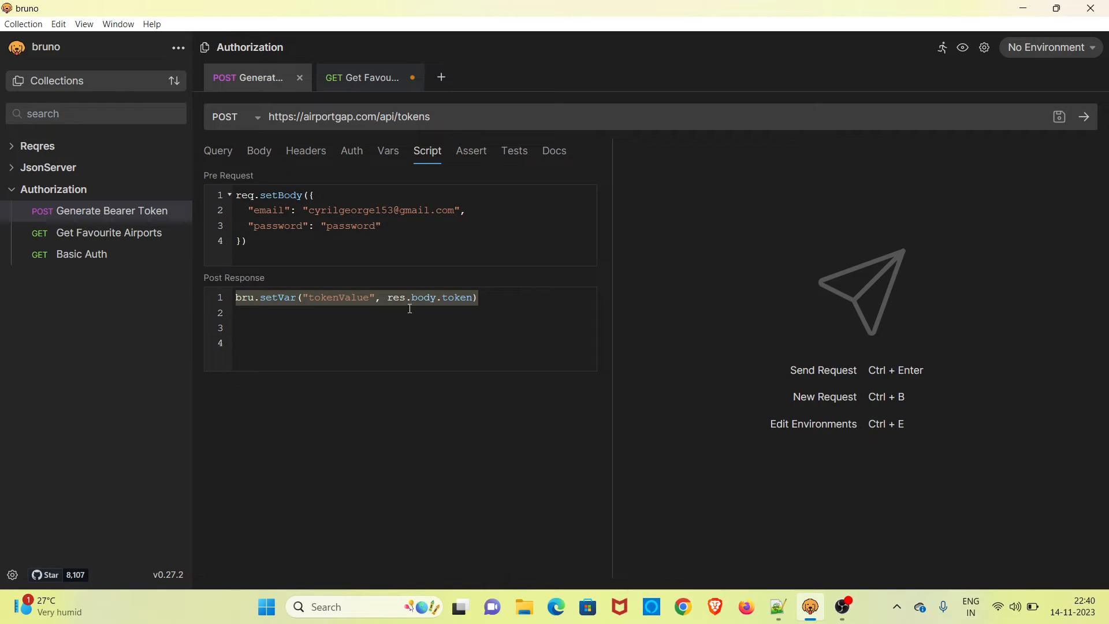
left_click(354, 77)
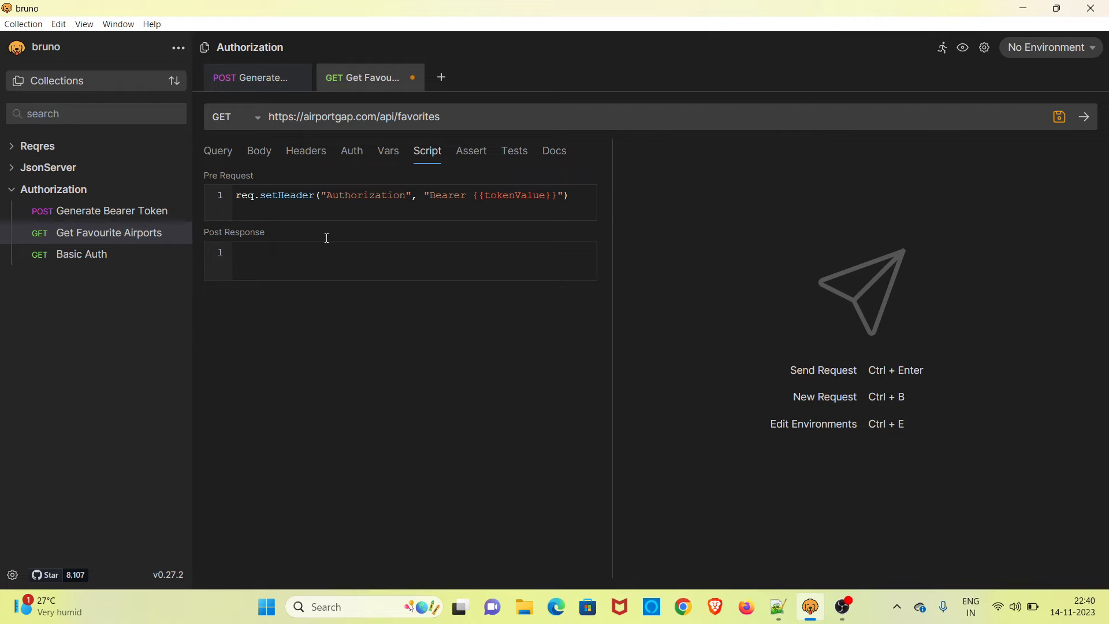
left_click(1059, 117)
Send the Generate Bearer Token request and select the returned JSON response
left_click(243, 80)
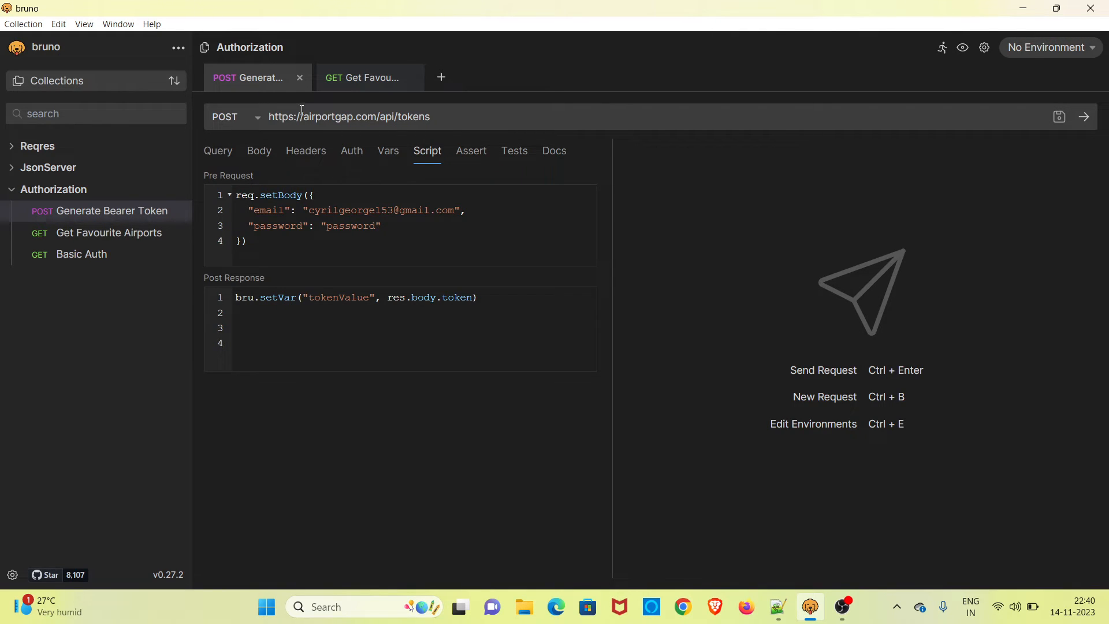
left_click(1084, 117)
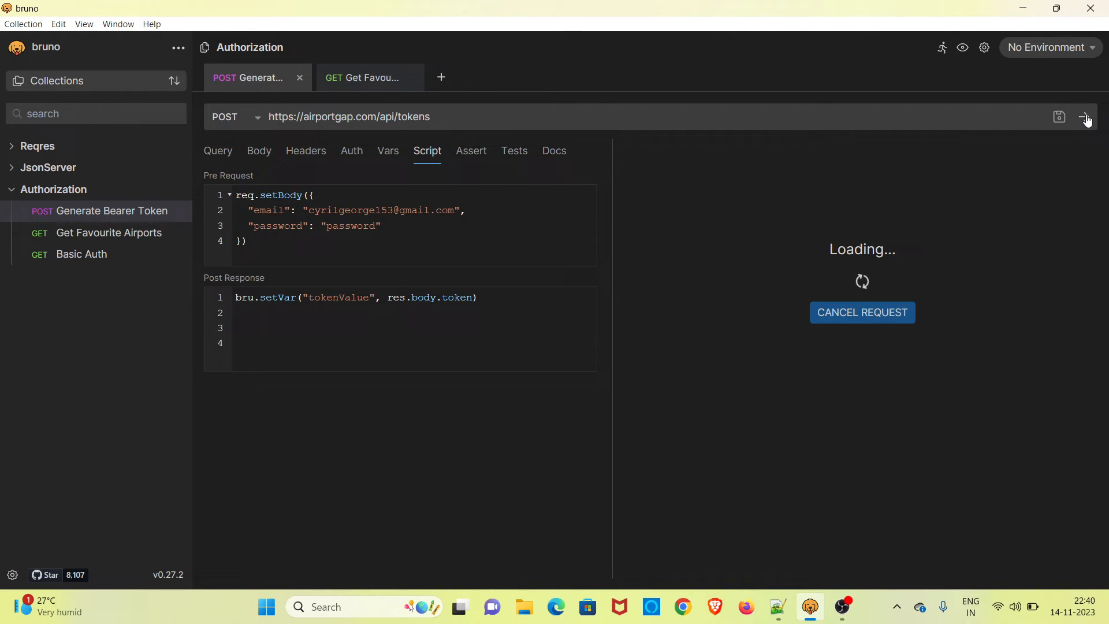
left_click_drag(684, 255, 630, 181)
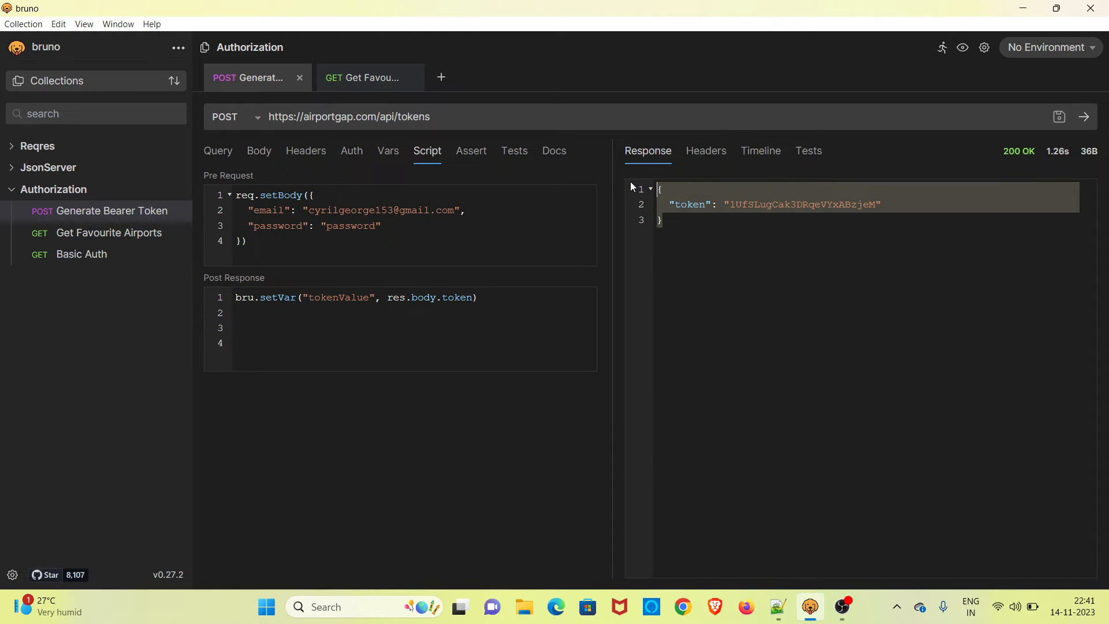
Send the Get Favourite Airports request with the authorization header set by its pre-request script
left_click(366, 79)
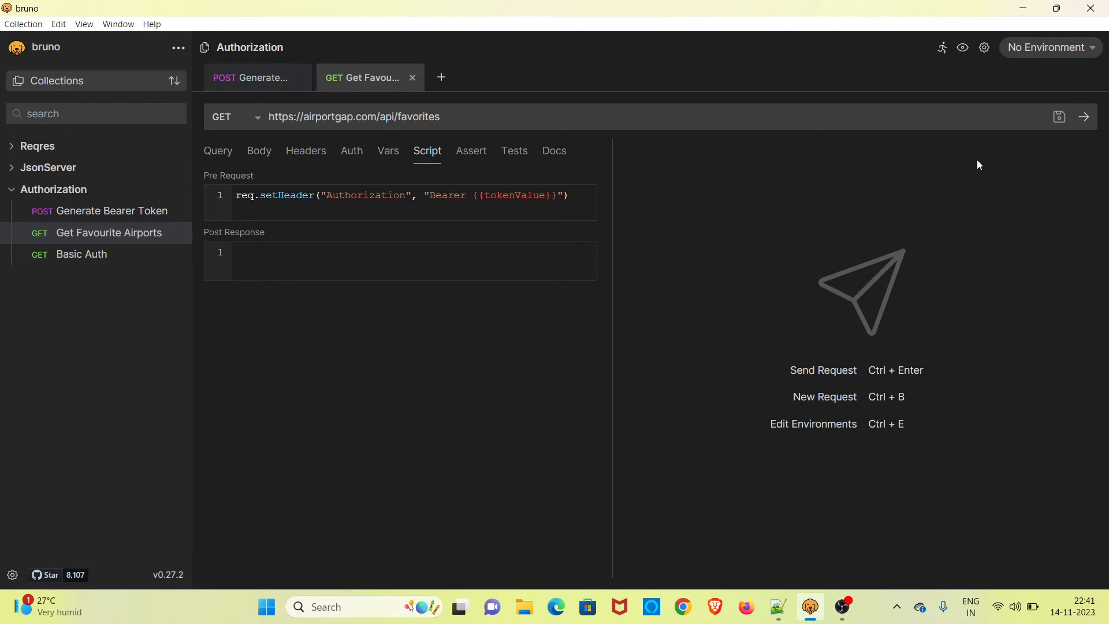
left_click(1085, 120)
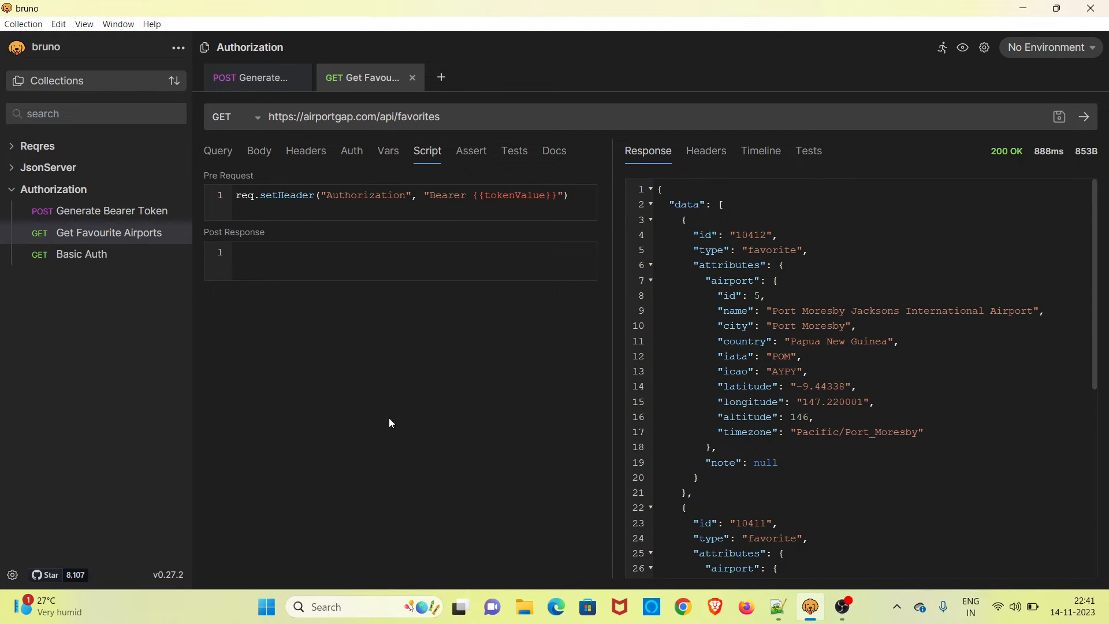
Enable the emailValue and passwordValue pre-request variables of the Generate Bearer Token request
left_click(258, 81)
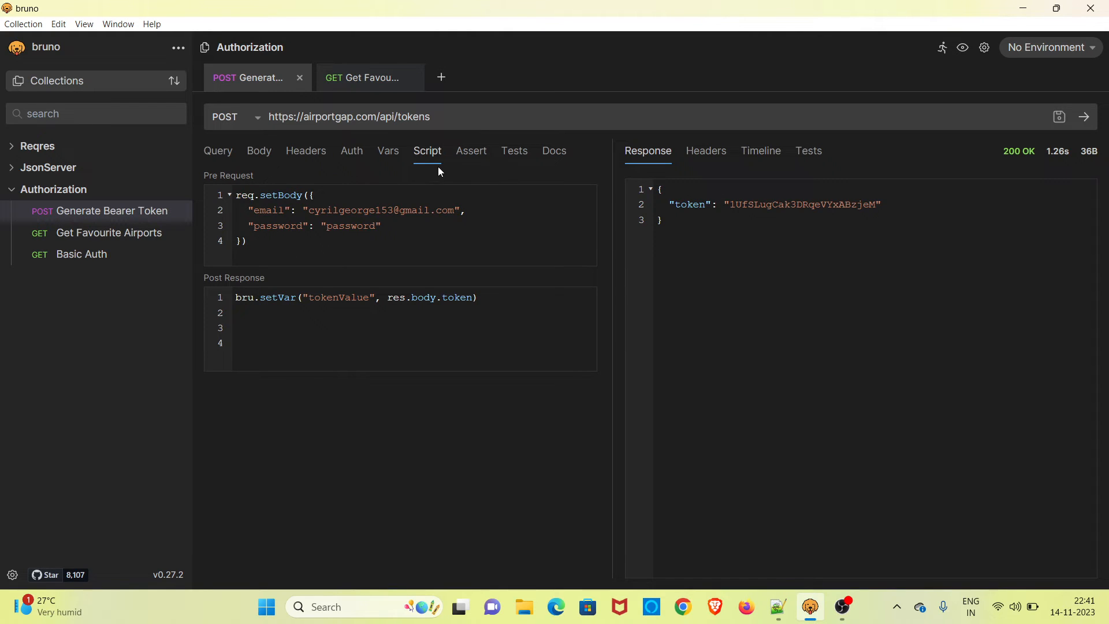
left_click(386, 152)
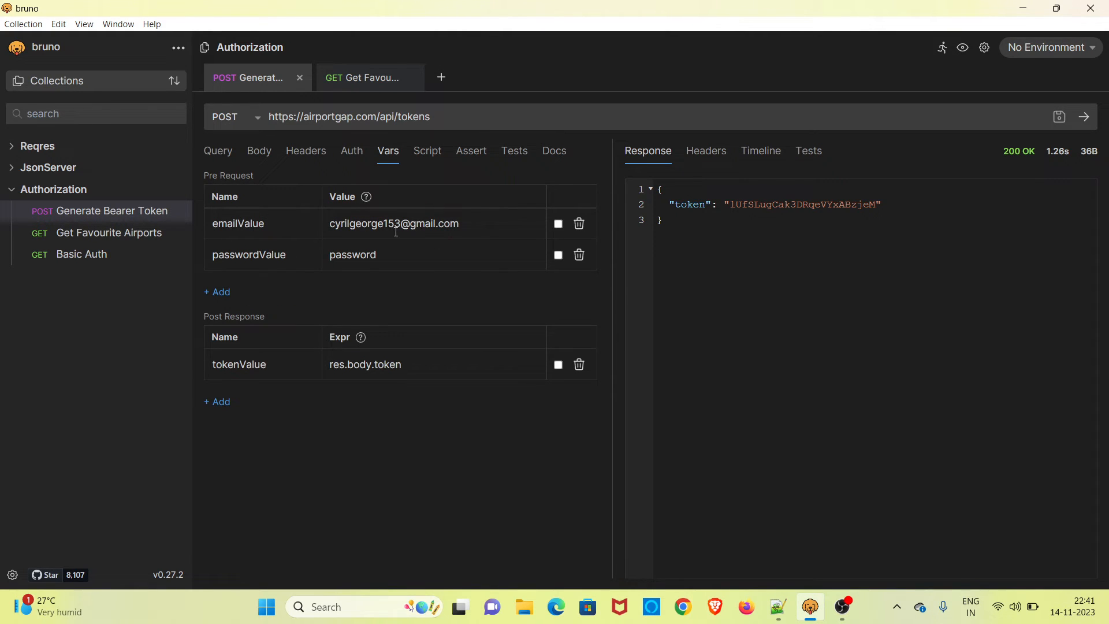
left_click(558, 225)
left_click(558, 258)
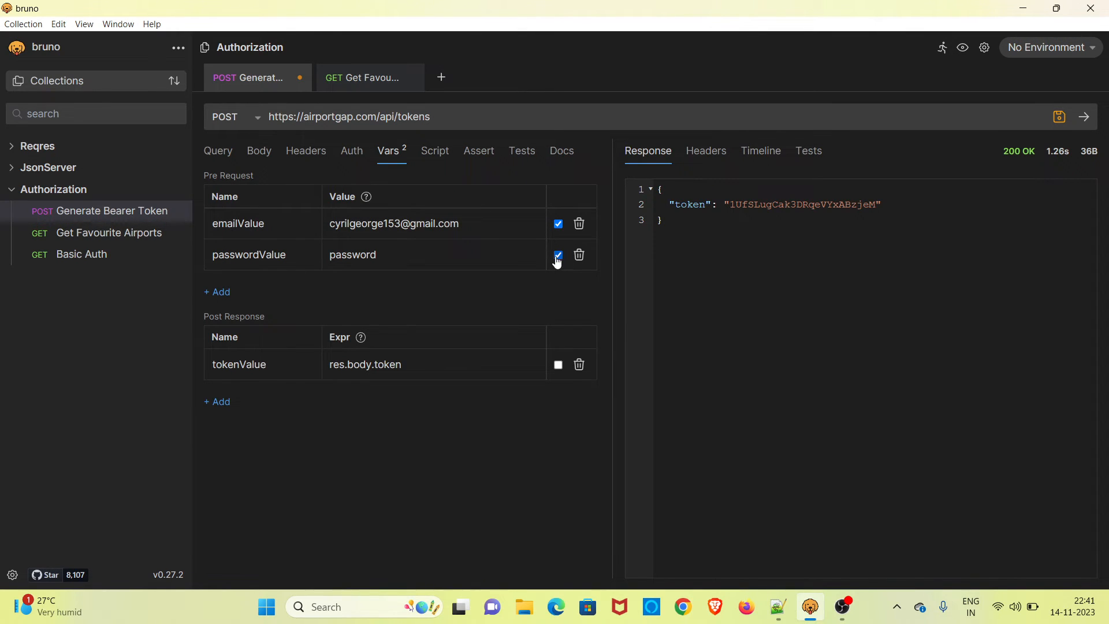
Replace Generate Bearer Token's pre-request script with the req.setBody block using {{emailValue}} and {{passwordValue}}, copied from Notepad++ into Bruno, and save the request
left_click(259, 151)
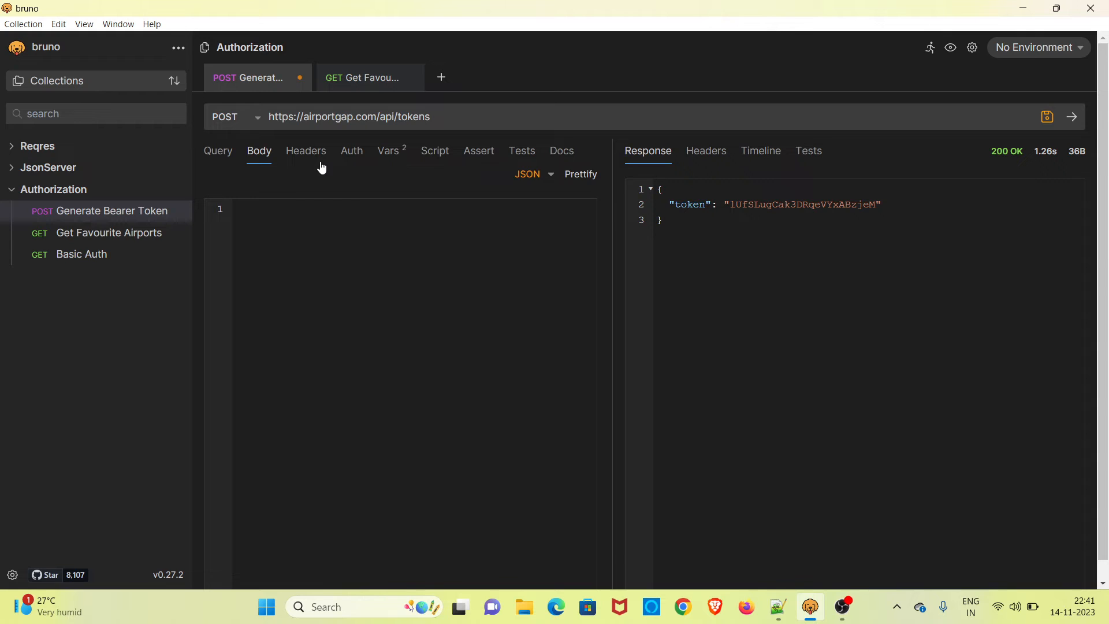
left_click(434, 152)
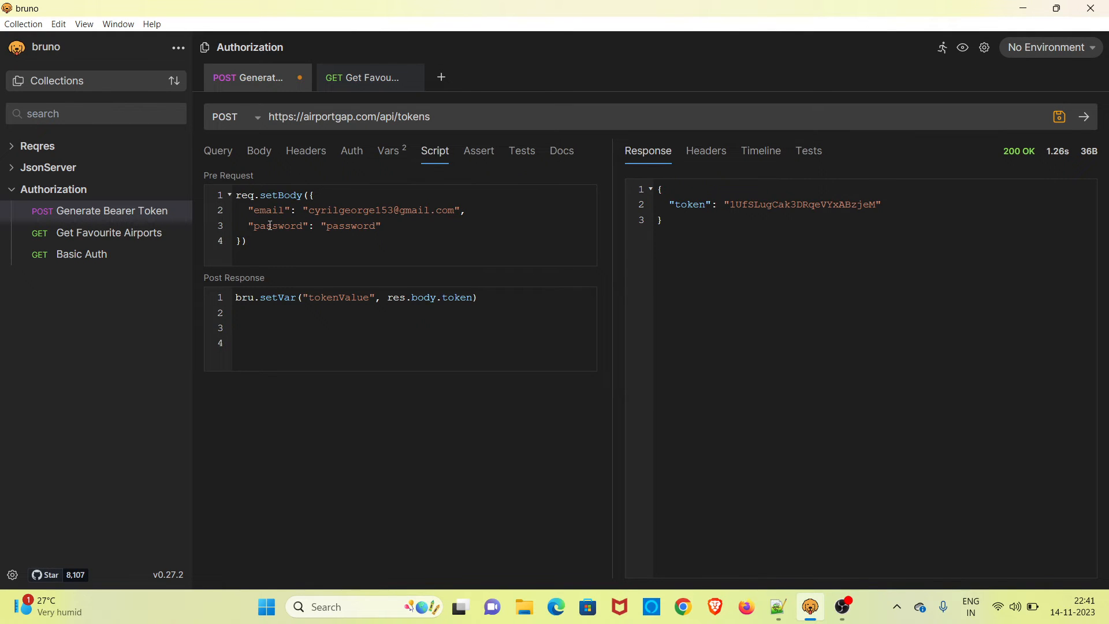
left_click_drag(257, 242, 229, 195)
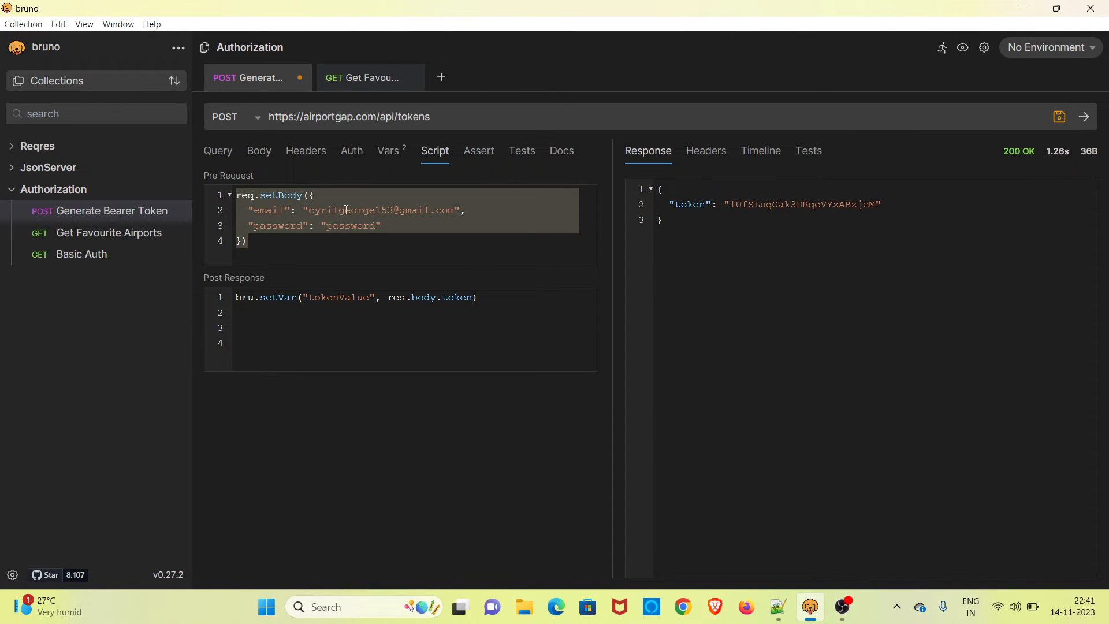
key("BackSpace")
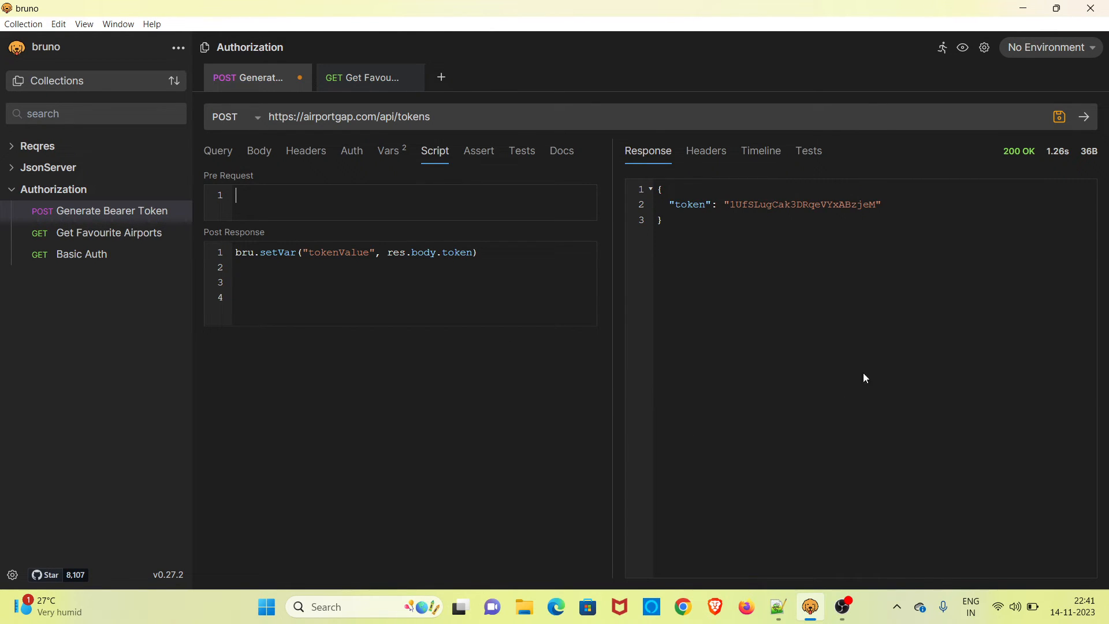
left_click(778, 606)
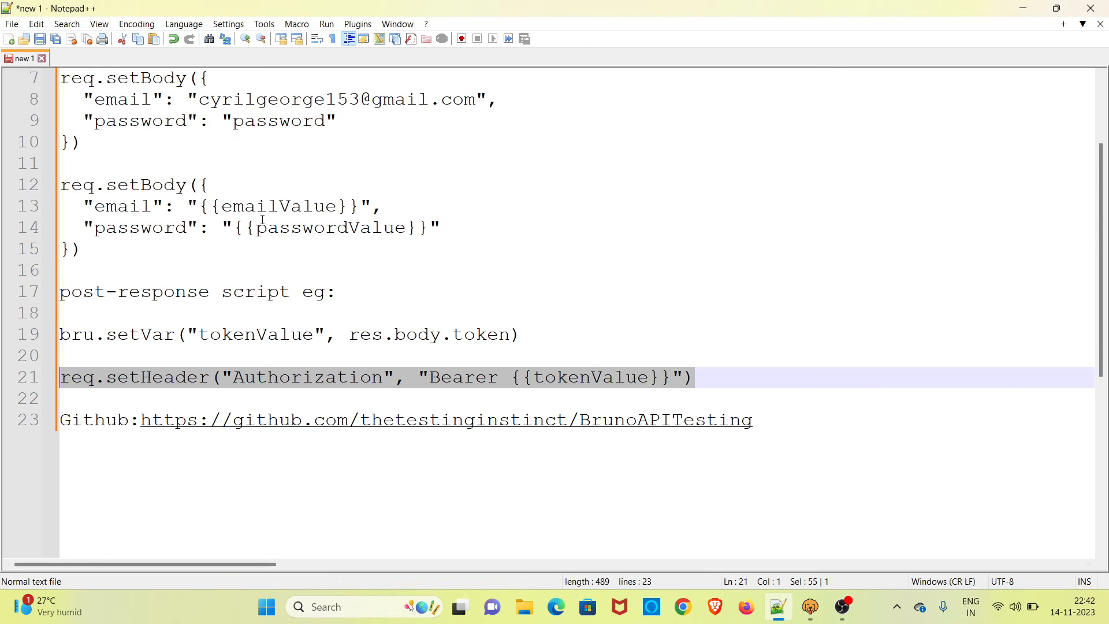
left_click_drag(110, 254, 52, 194)
key("ctrl+c")
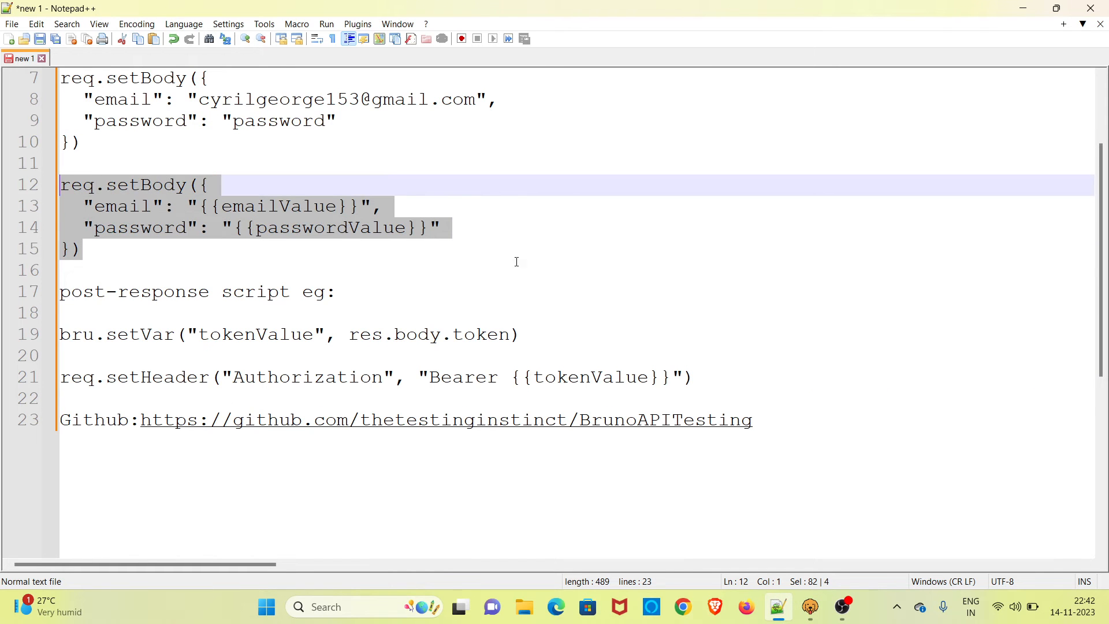
left_click(809, 607)
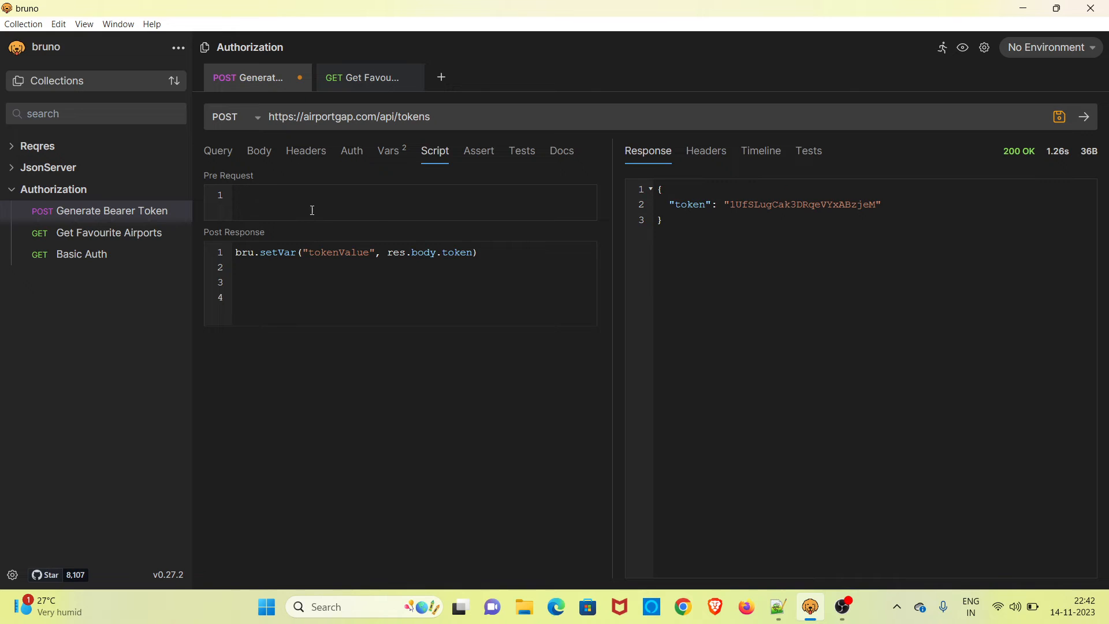
key("ctrl+v")
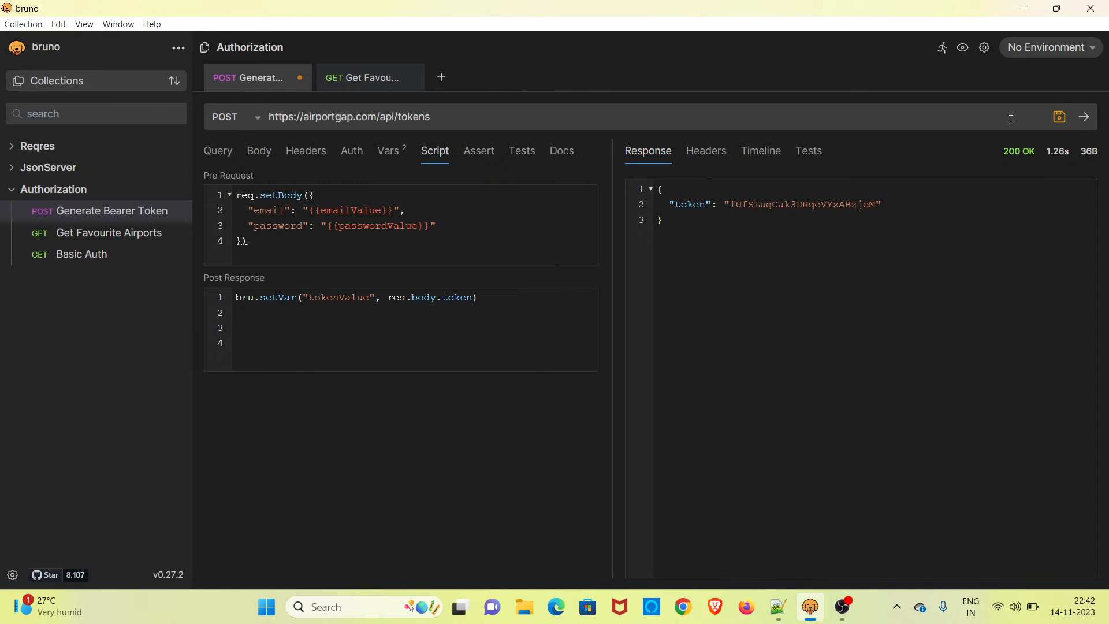
left_click(1060, 118)
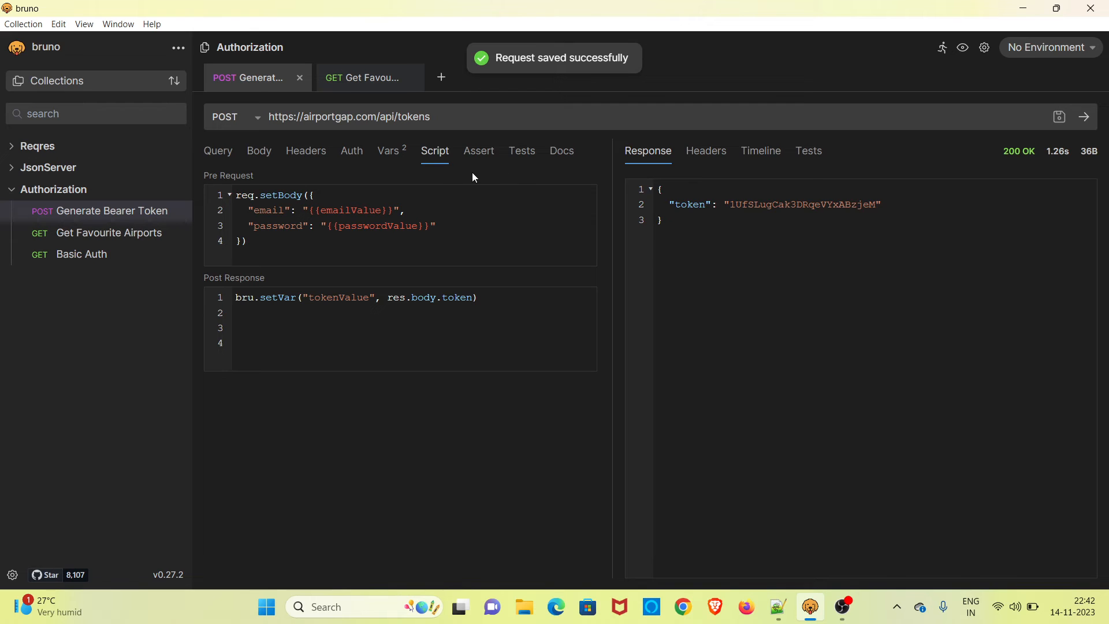
Check the email variable used in the script, and send the Generate Bearer Token request followed by the Get Favourite Airports request
left_click(390, 152)
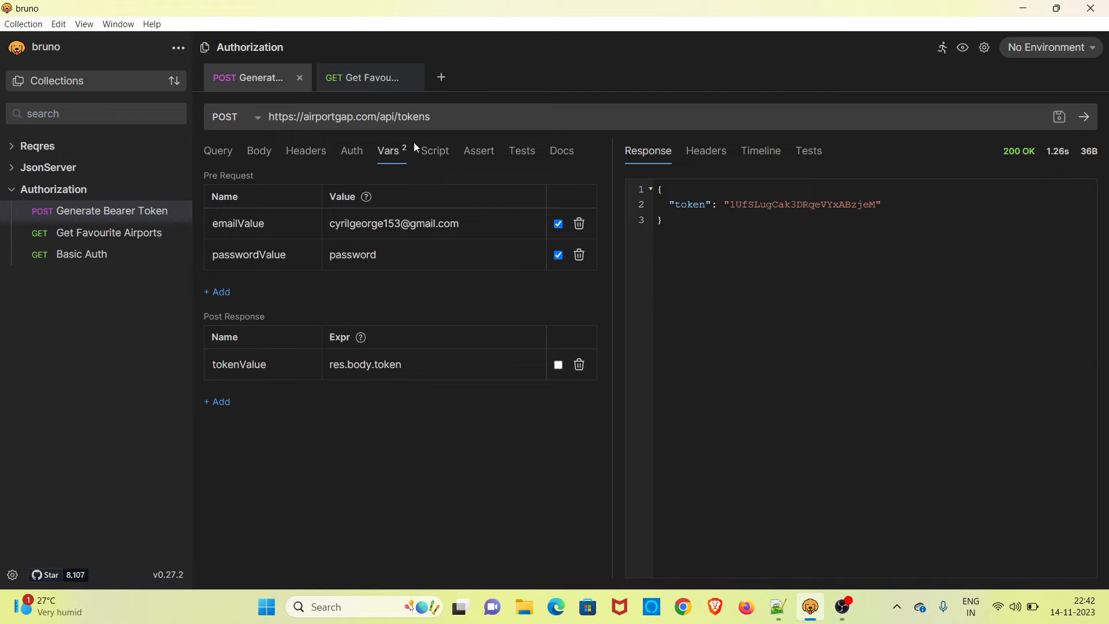
left_click(435, 152)
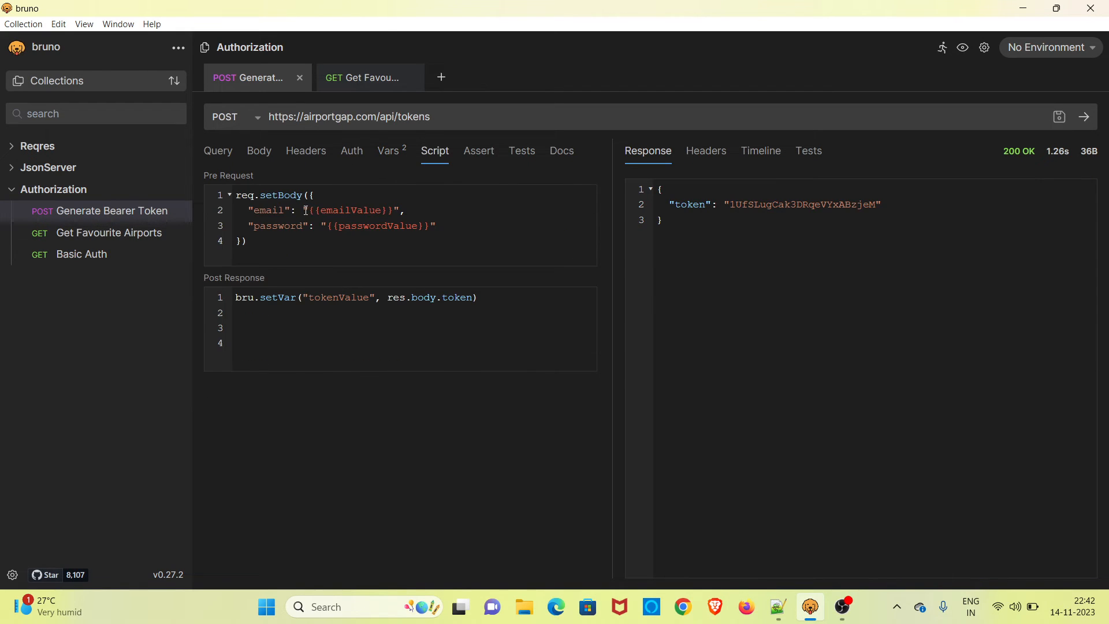
left_click_drag(305, 210, 373, 211)
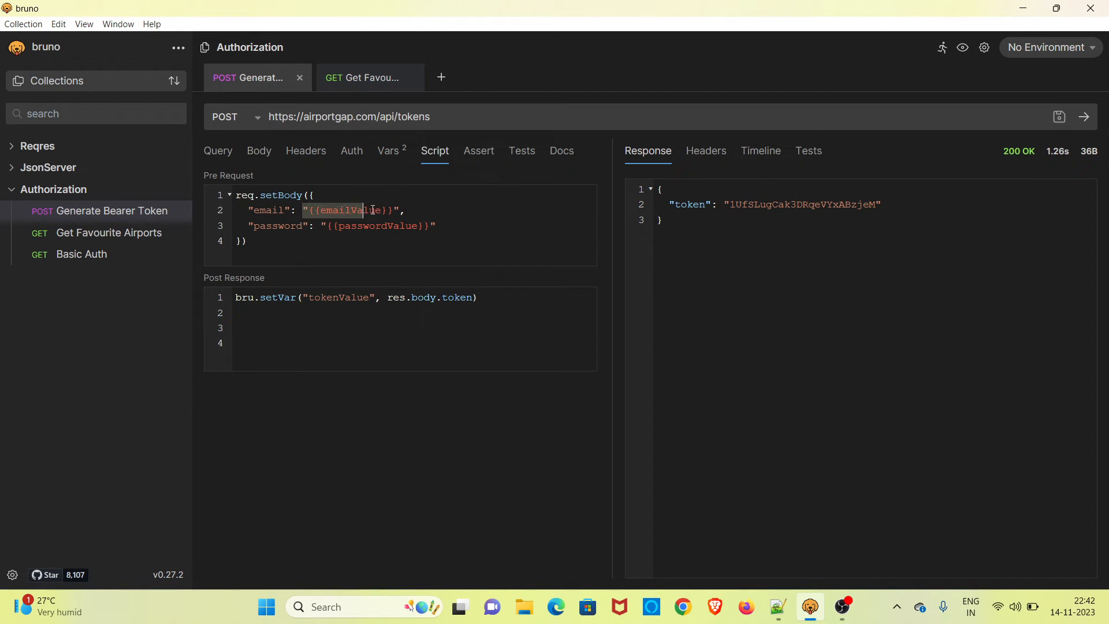
left_click(483, 224)
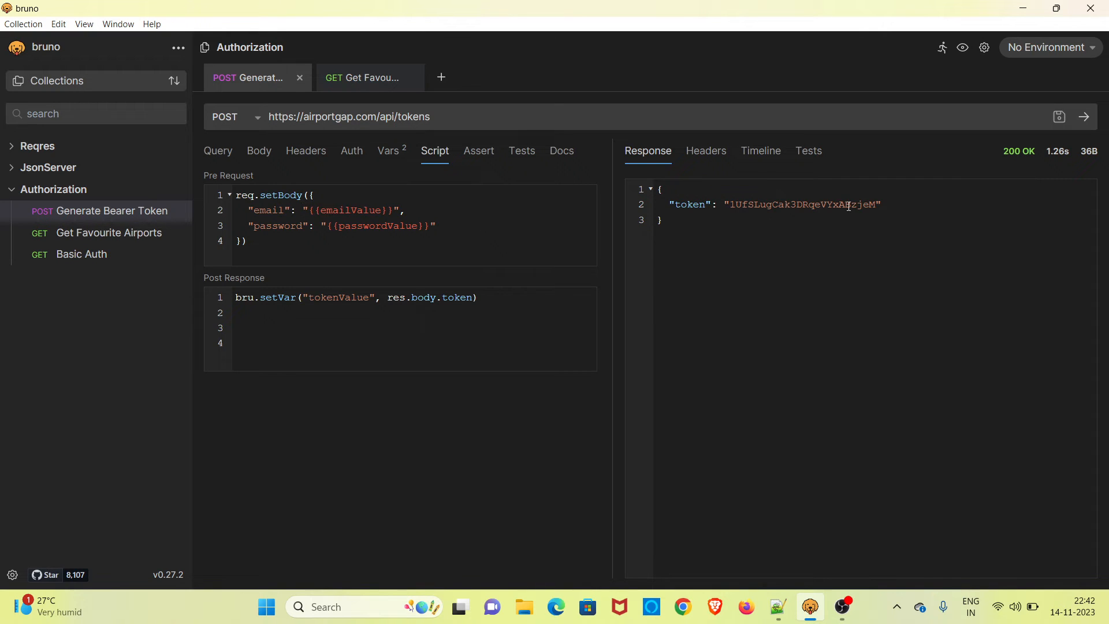
left_click(1084, 117)
left_click(364, 93)
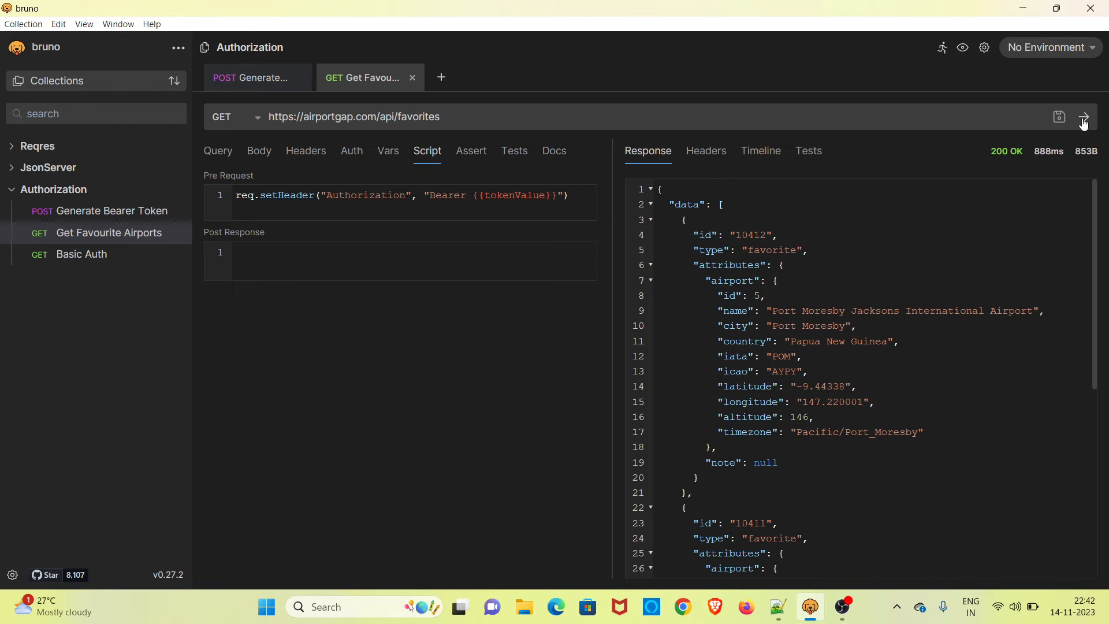
left_click(1084, 119)
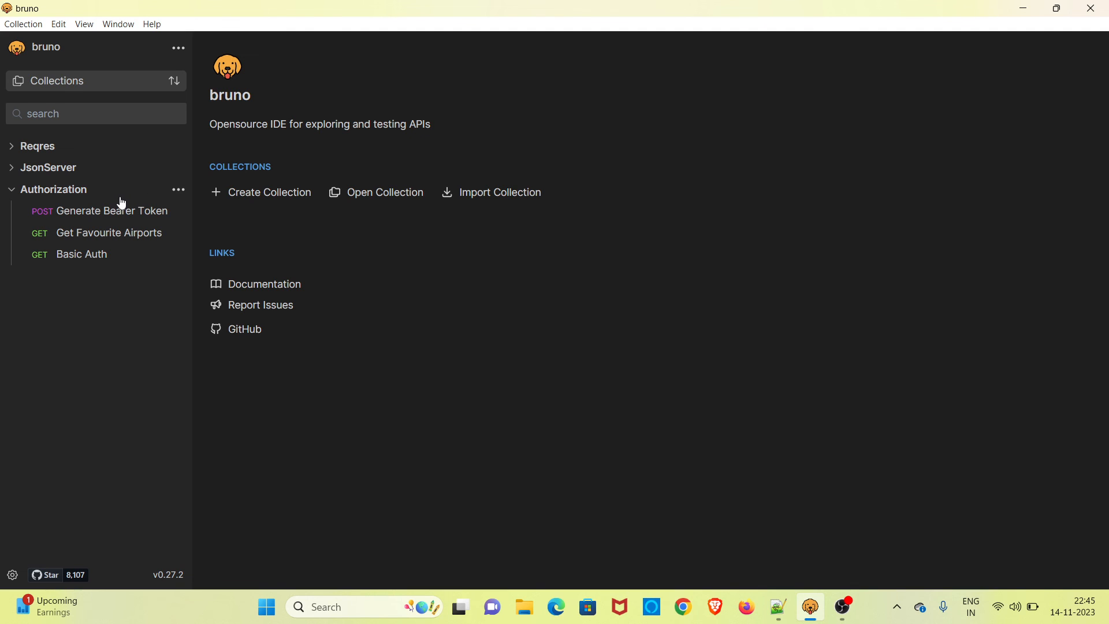
Run all requests of the Authorization collection with the collection runner
left_click(179, 192)
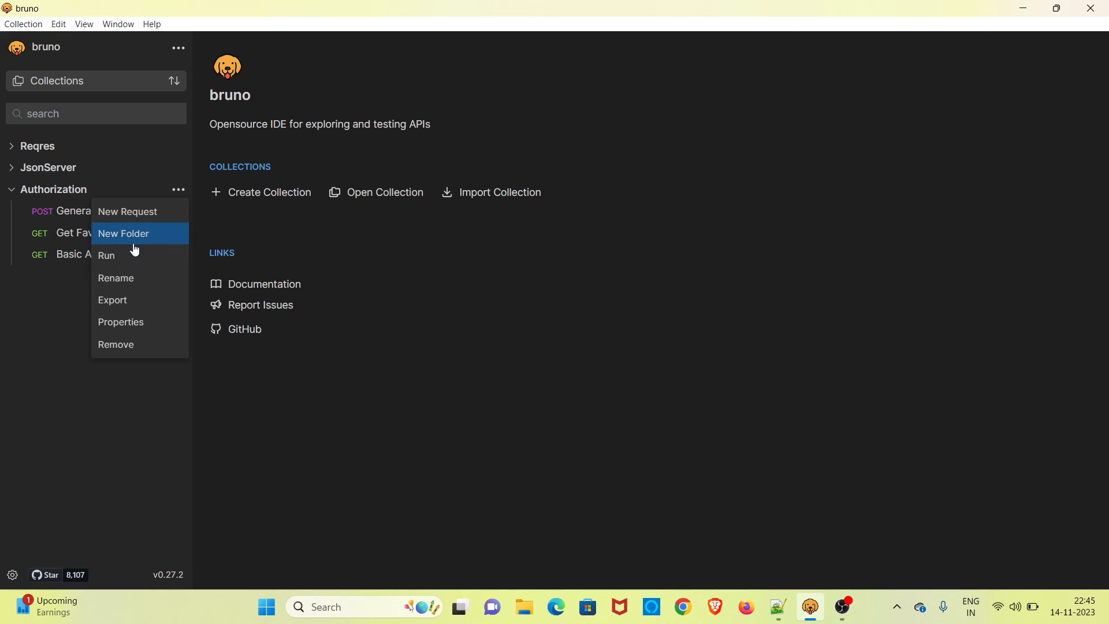
left_click(116, 259)
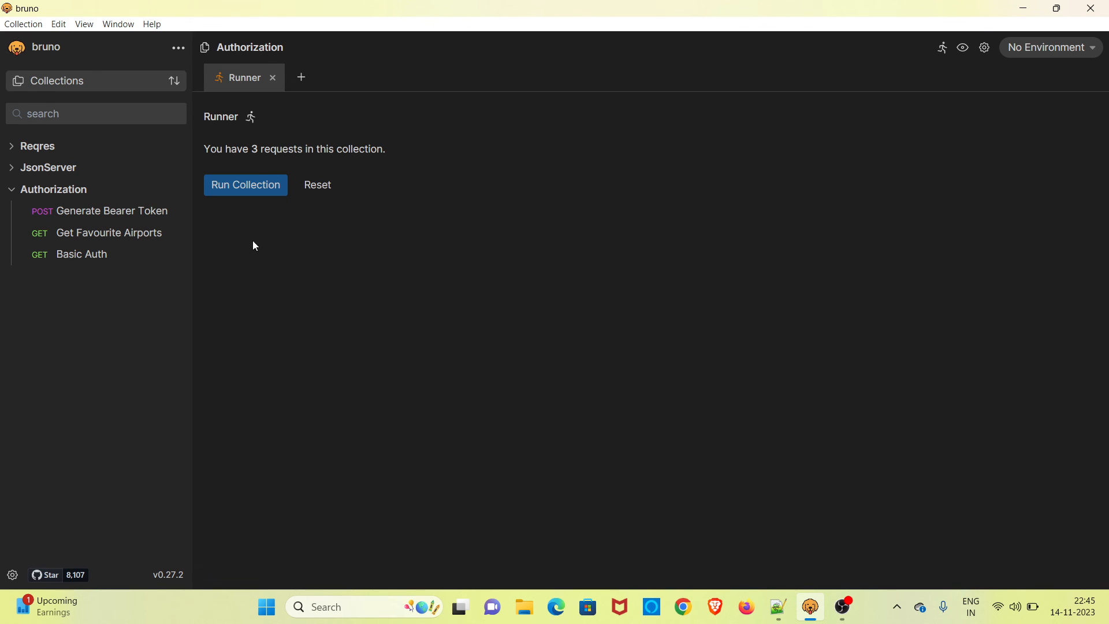
left_click(257, 196)
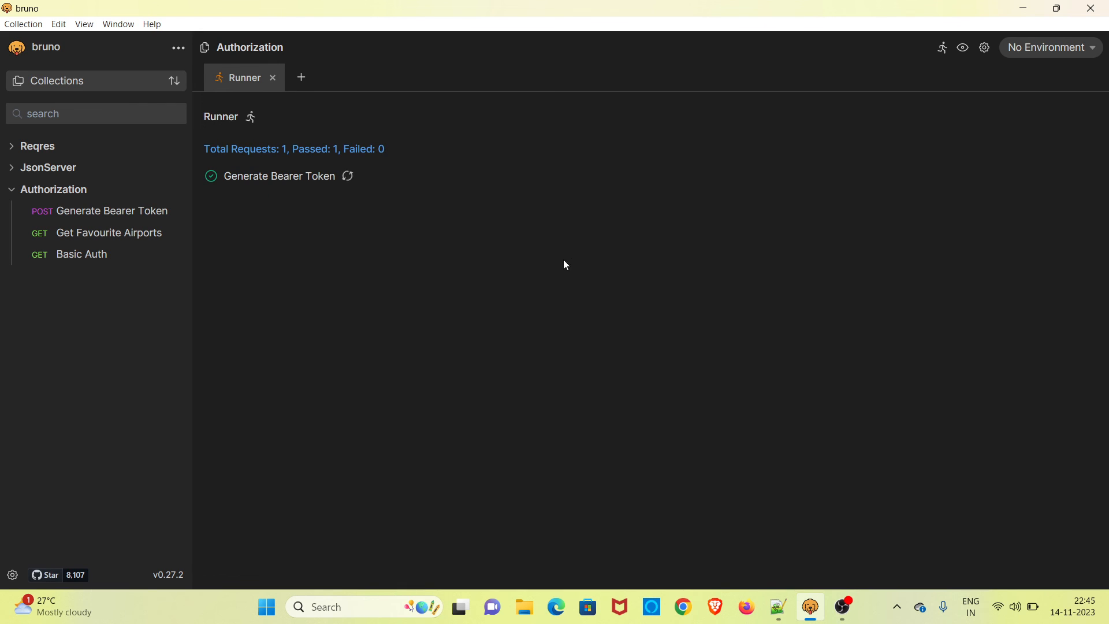